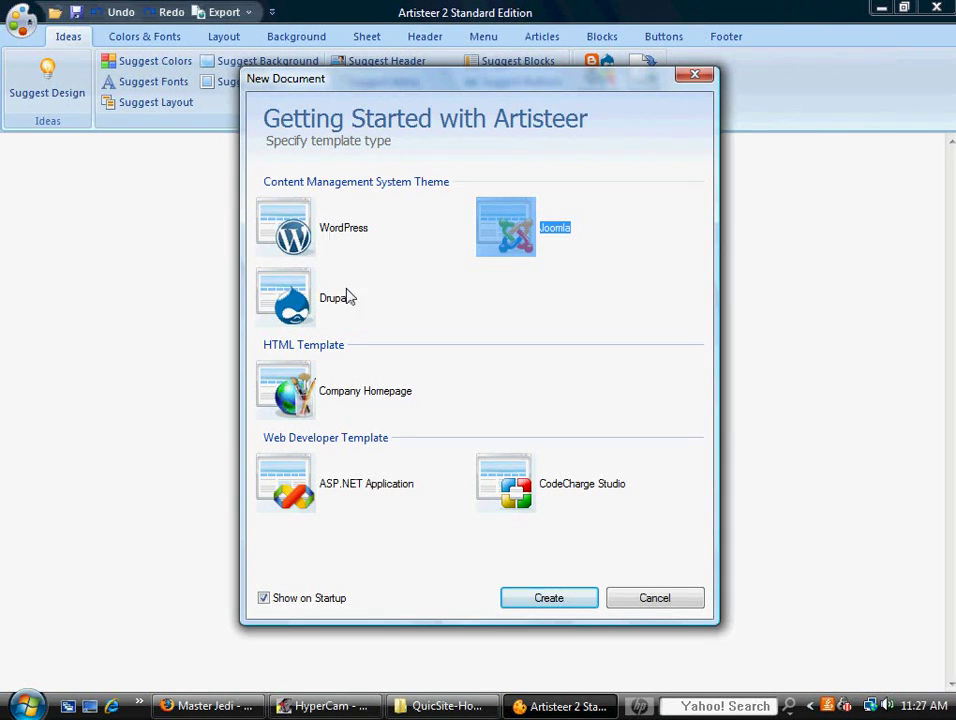
Create the new Joomla template design from the New Document dialog
{"action": "left_click", "coordinate": [541, 600]}
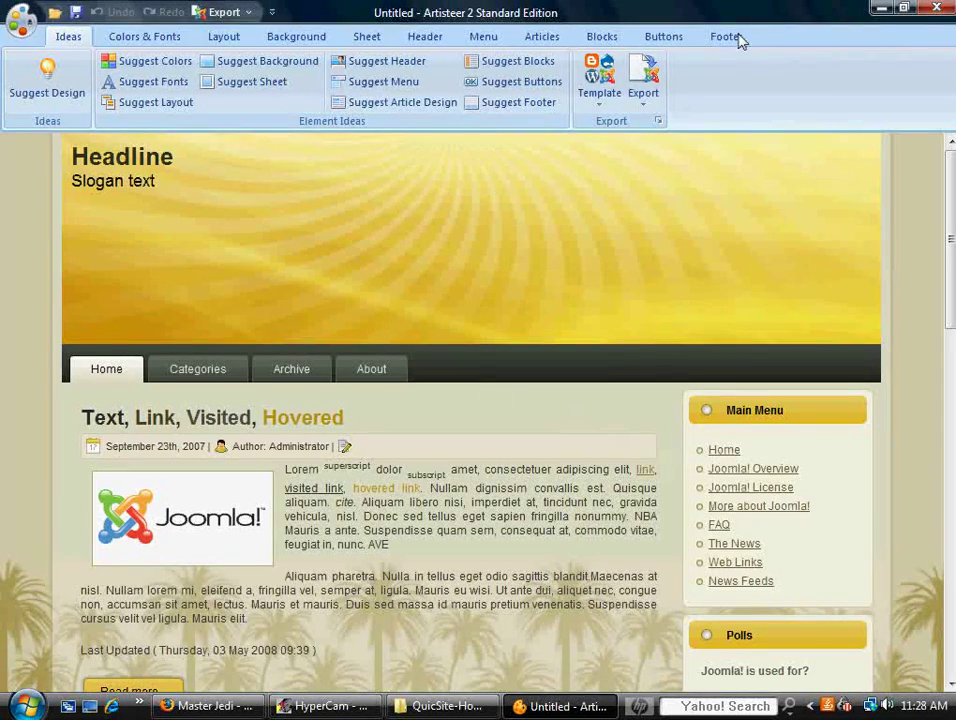
Choose the Menu, Header page layout and a Three Columns column layout
{"action": "left_click", "coordinate": [155, 40]}
{"action": "left_click", "coordinate": [213, 40]}
{"action": "left_click", "coordinate": [128, 105]}
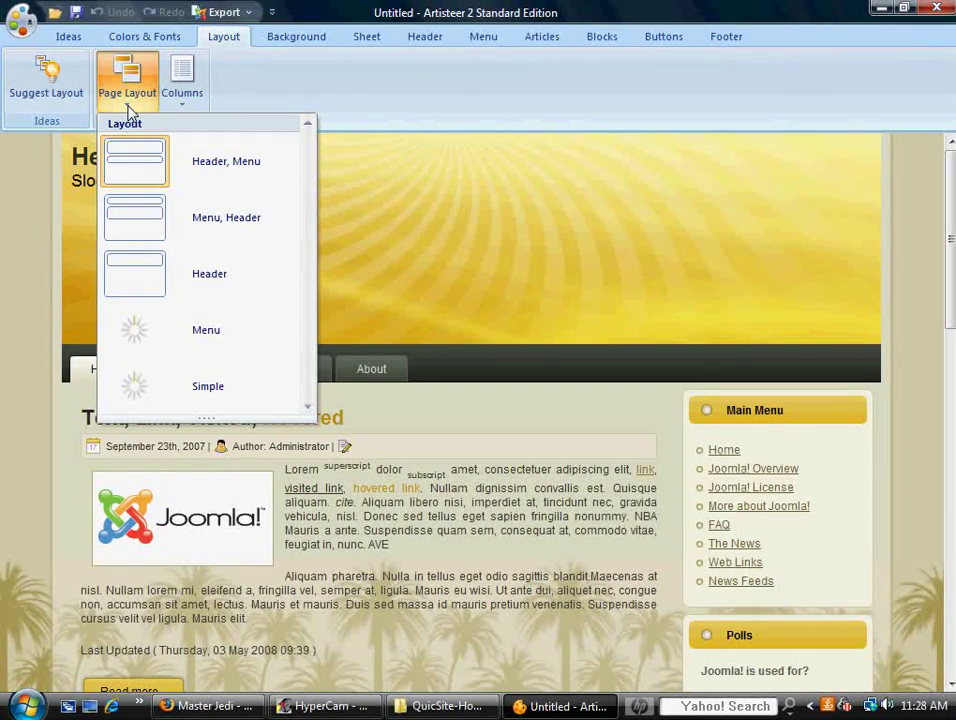
{"action": "left_click", "coordinate": [136, 214]}
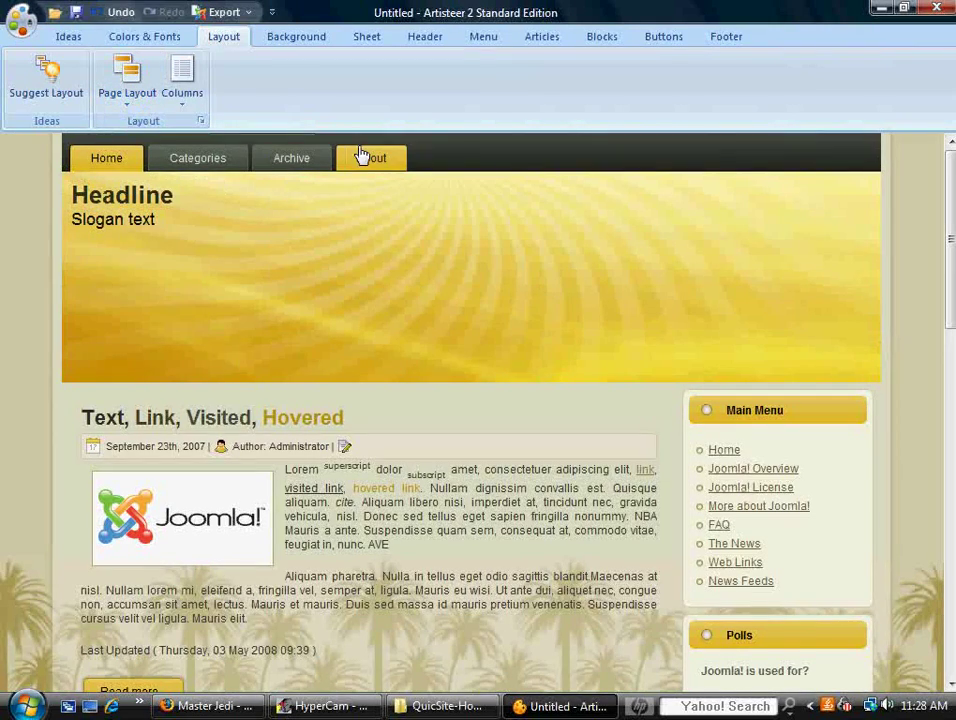
{"action": "left_click", "coordinate": [184, 88]}
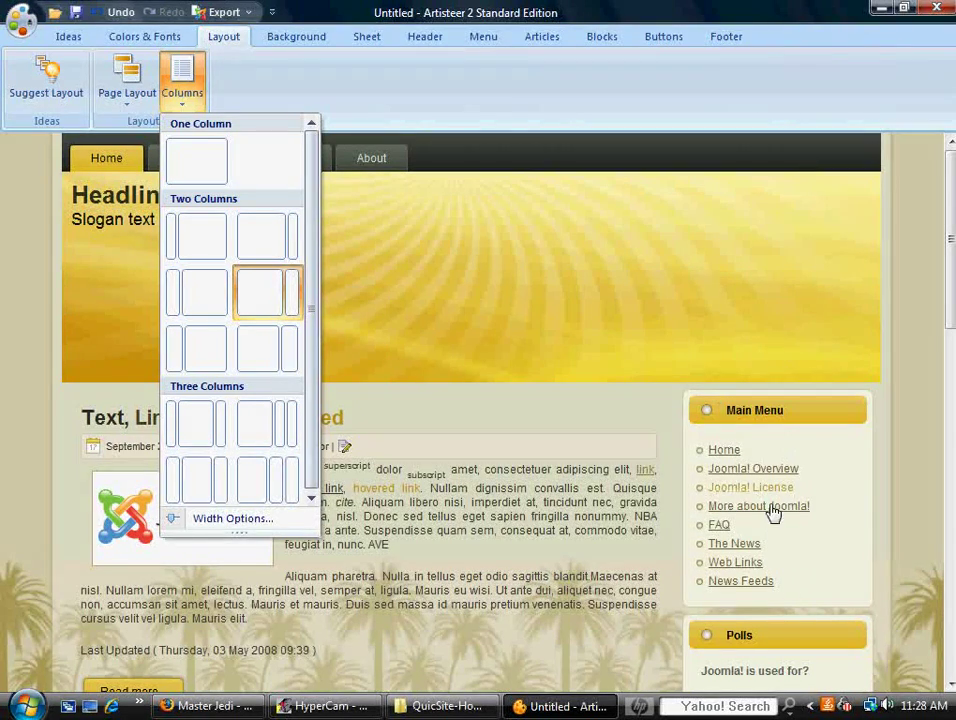
{"action": "left_click", "coordinate": [196, 478]}
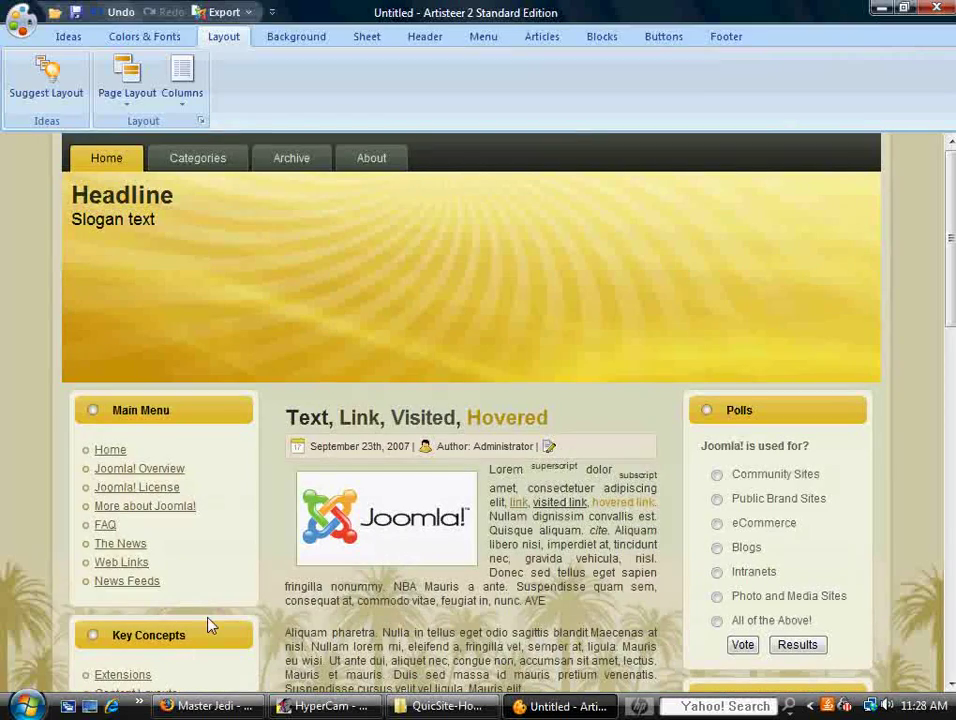
Browse the Background, Menu, Articles and Buttons settings, scrolling through the button styles
{"action": "left_click", "coordinate": [300, 37]}
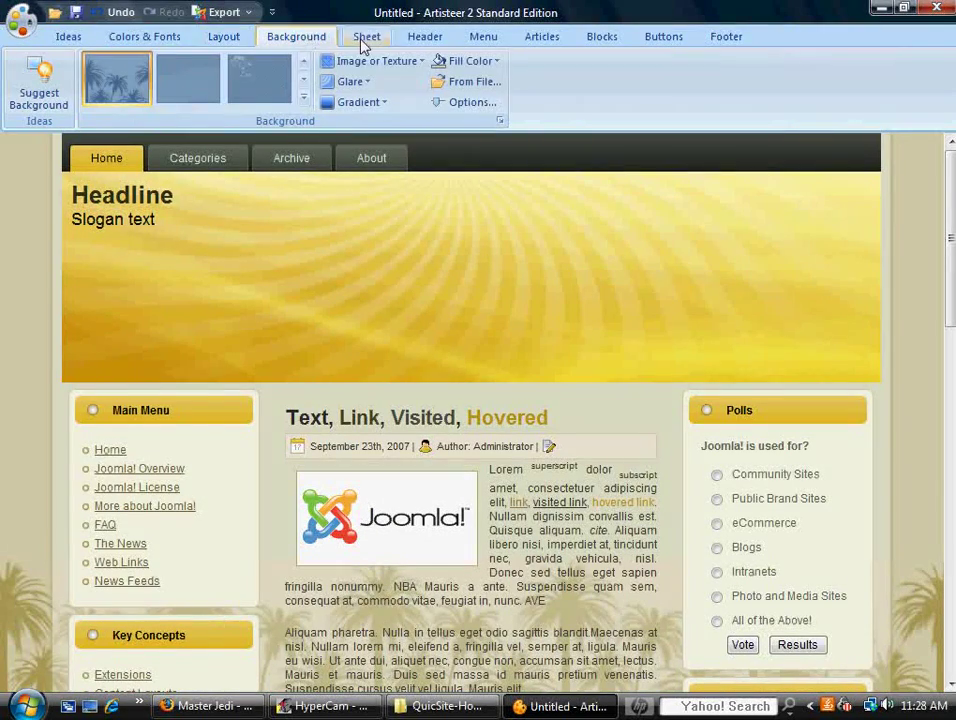
{"action": "left_click", "coordinate": [483, 37]}
{"action": "left_click", "coordinate": [530, 37]}
{"action": "left_click", "coordinate": [483, 37]}
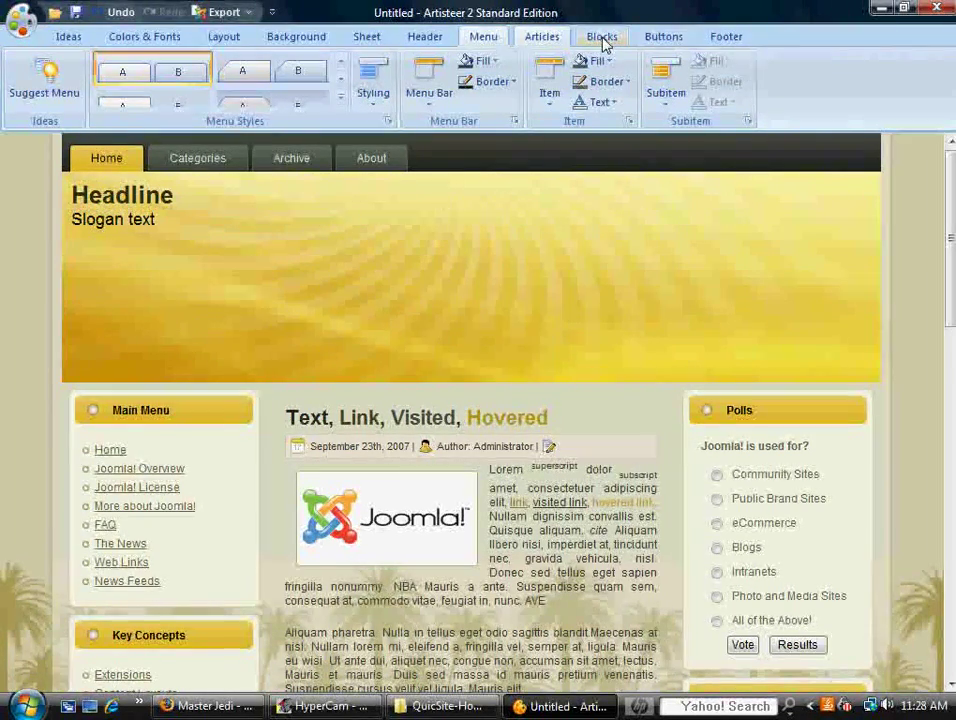
{"action": "left_click", "coordinate": [662, 42]}
{"action": "scroll", "coordinate": [686, 43], "scroll_direction": "down", "scroll_amount": 1}
{"action": "scroll", "coordinate": [670, 42], "scroll_direction": "up", "scroll_amount": 1}
{"action": "scroll", "coordinate": [559, 42], "scroll_direction": "up", "scroll_amount": 4}
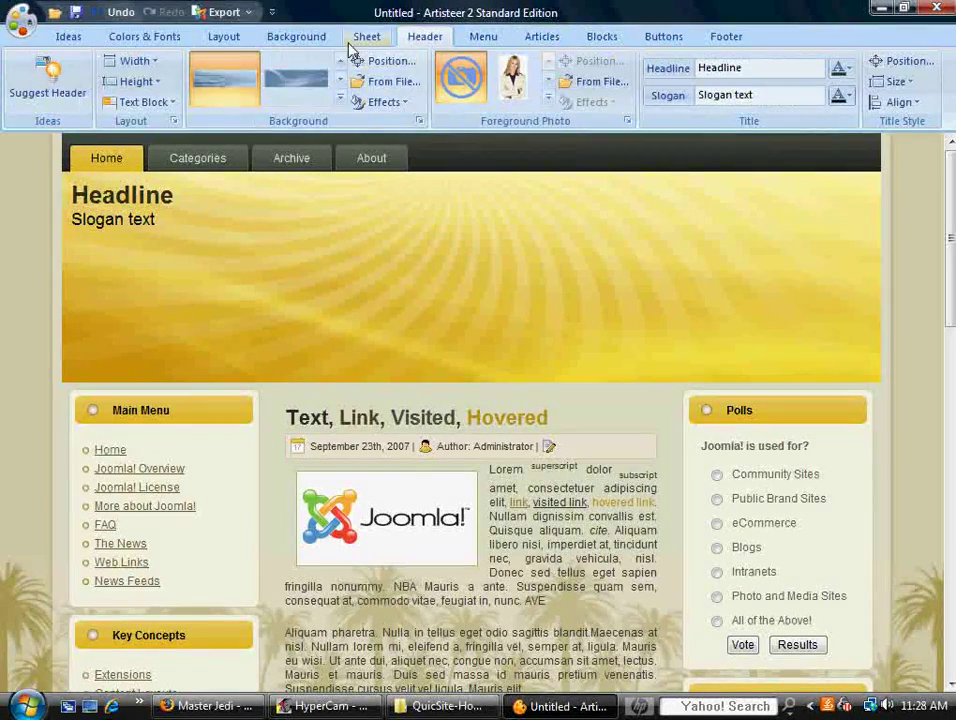
{"action": "scroll", "coordinate": [363, 37], "scroll_direction": "up", "scroll_amount": 2}
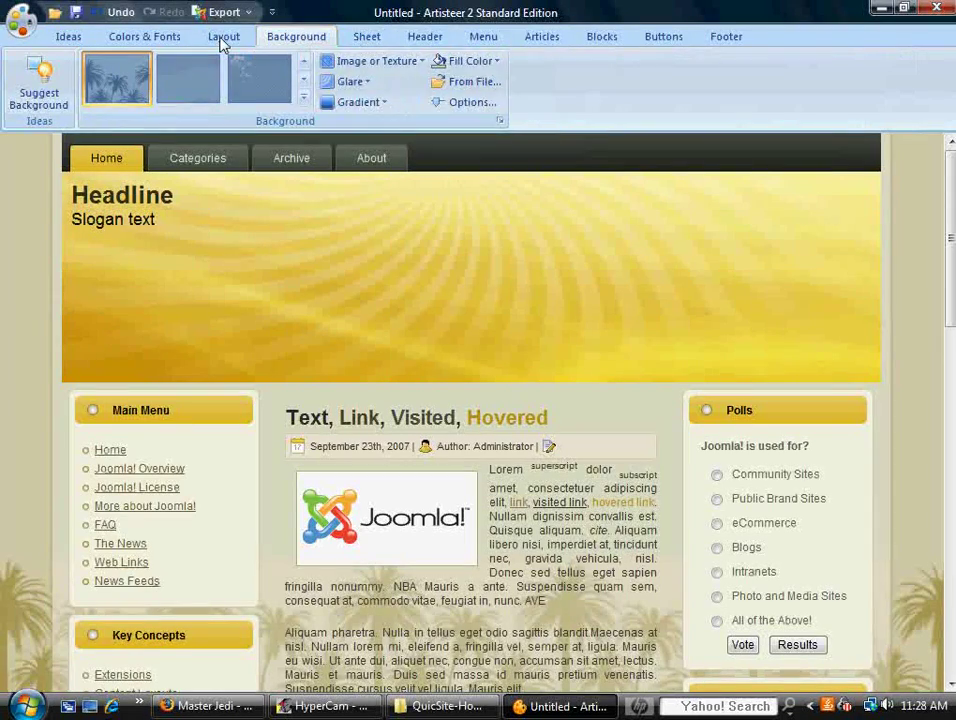
{"action": "left_click", "coordinate": [497, 61]}
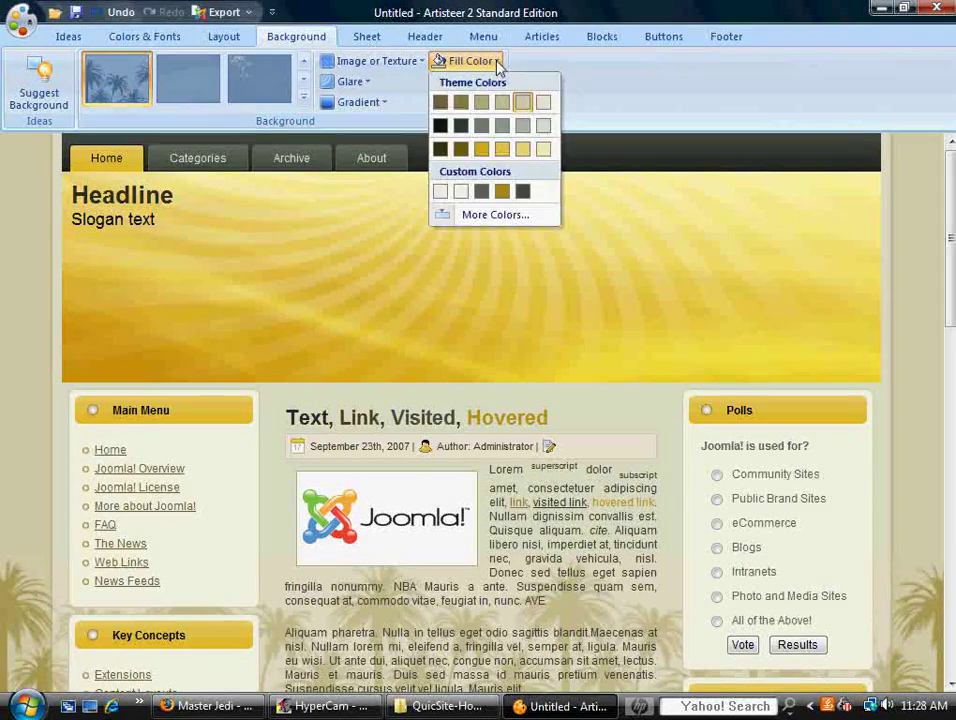
{"action": "left_click", "coordinate": [497, 214]}
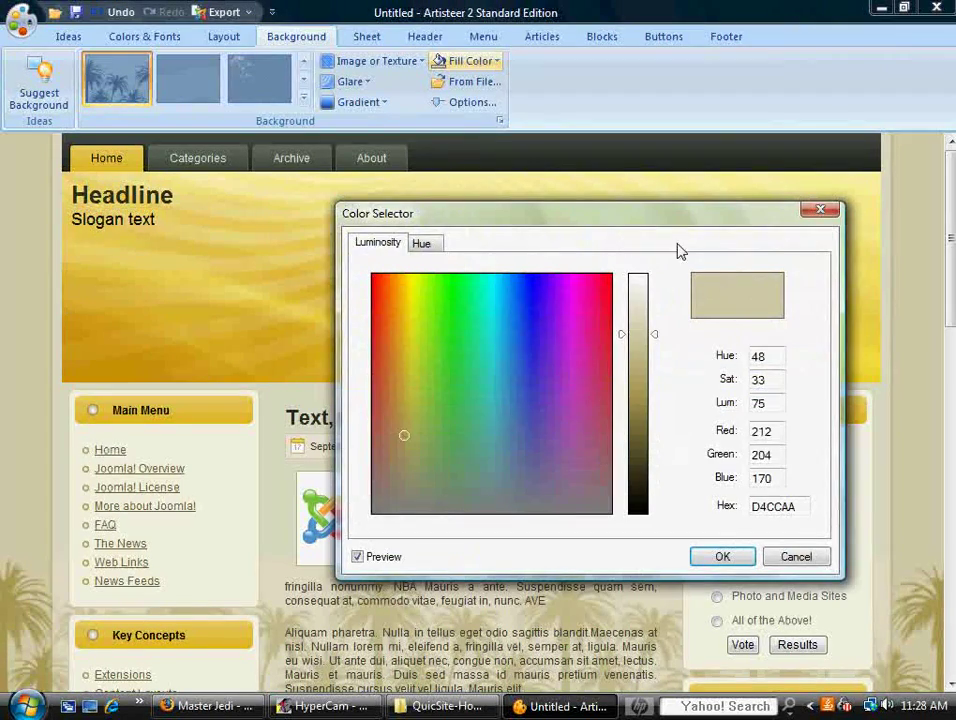
{"action": "left_click", "coordinate": [420, 246]}
{"action": "left_click", "coordinate": [379, 244]}
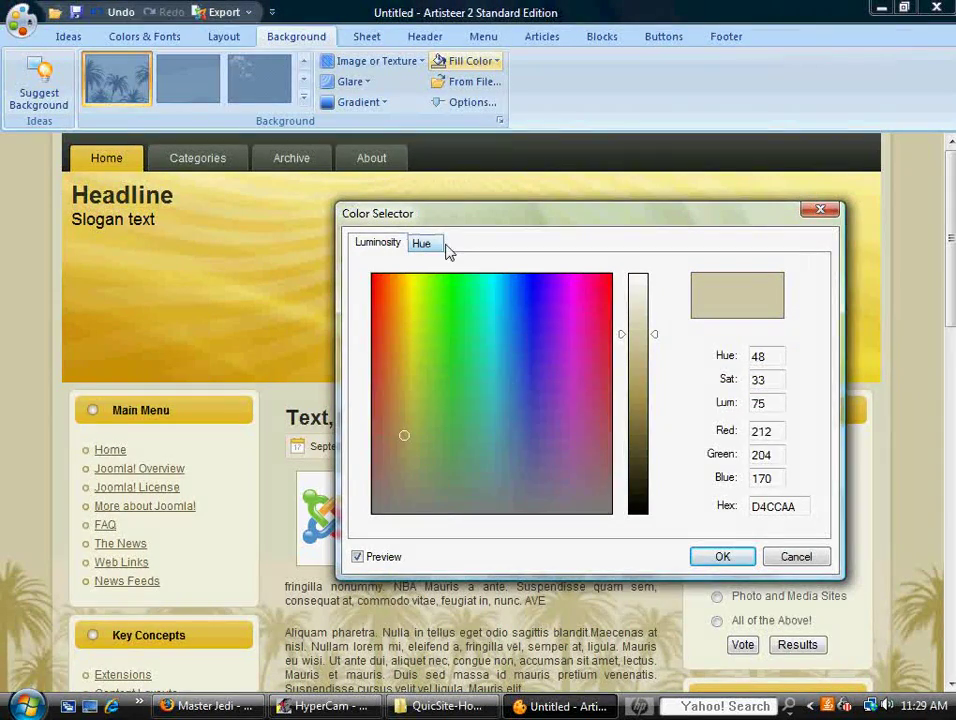
{"action": "left_click", "coordinate": [796, 557]}
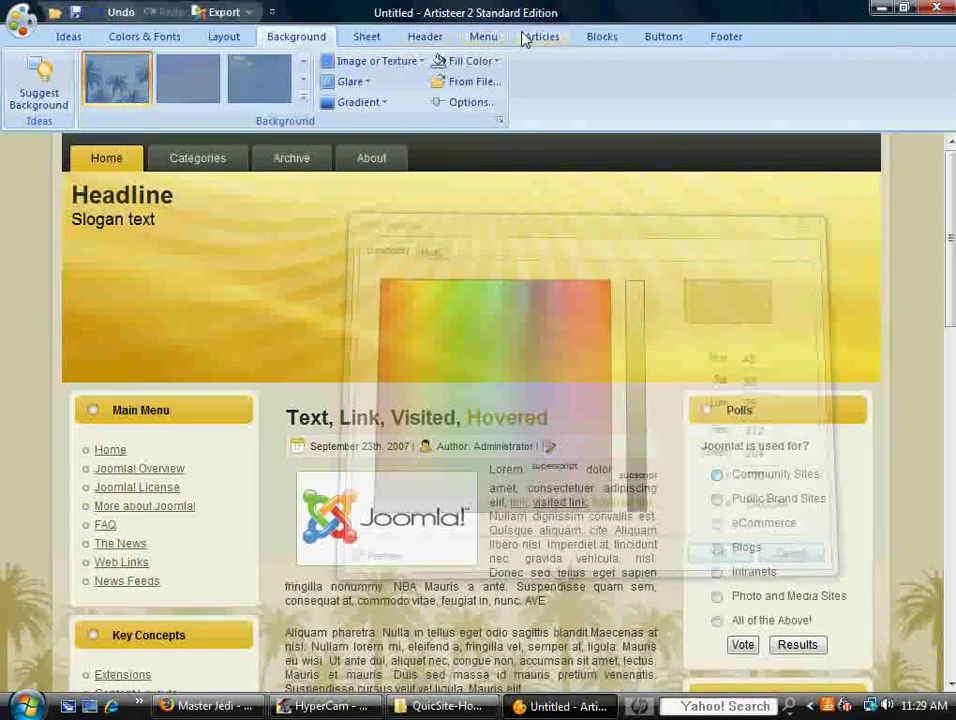
Glance at the Sheet, Colors & Fonts and Layout settings, ending back on Ideas
{"action": "left_click", "coordinate": [358, 40]}
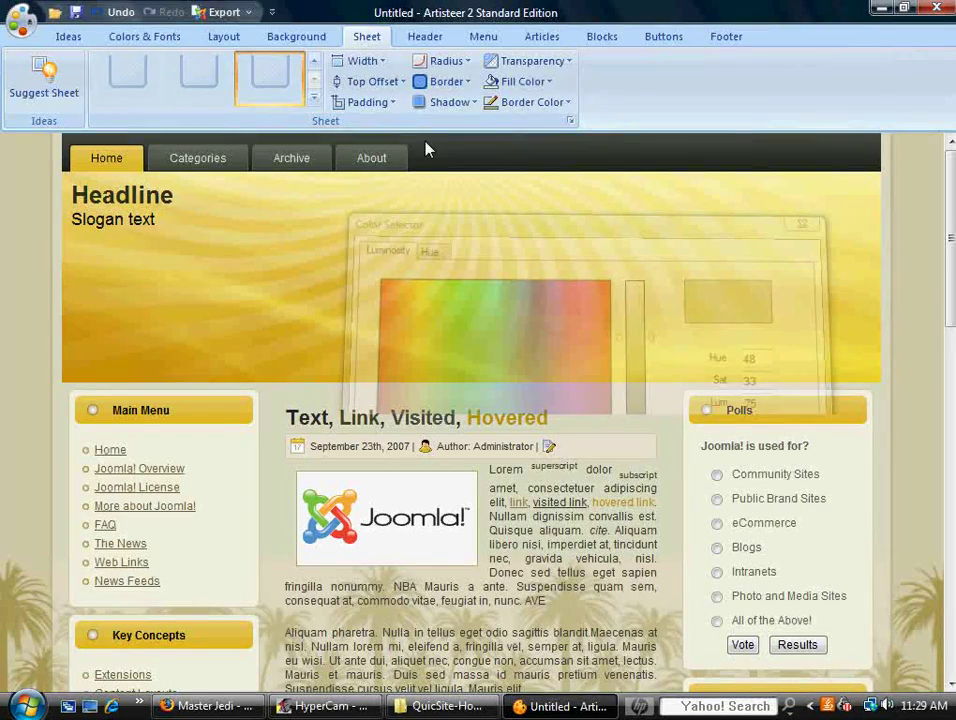
{"action": "left_click", "coordinate": [58, 36]}
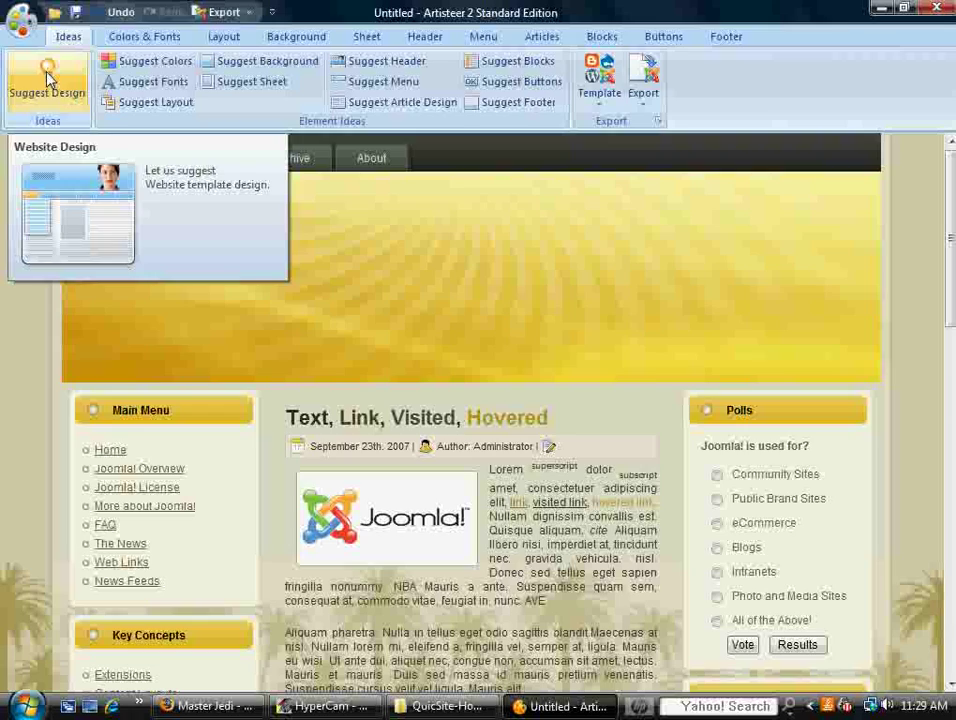
{"action": "left_click", "coordinate": [133, 37]}
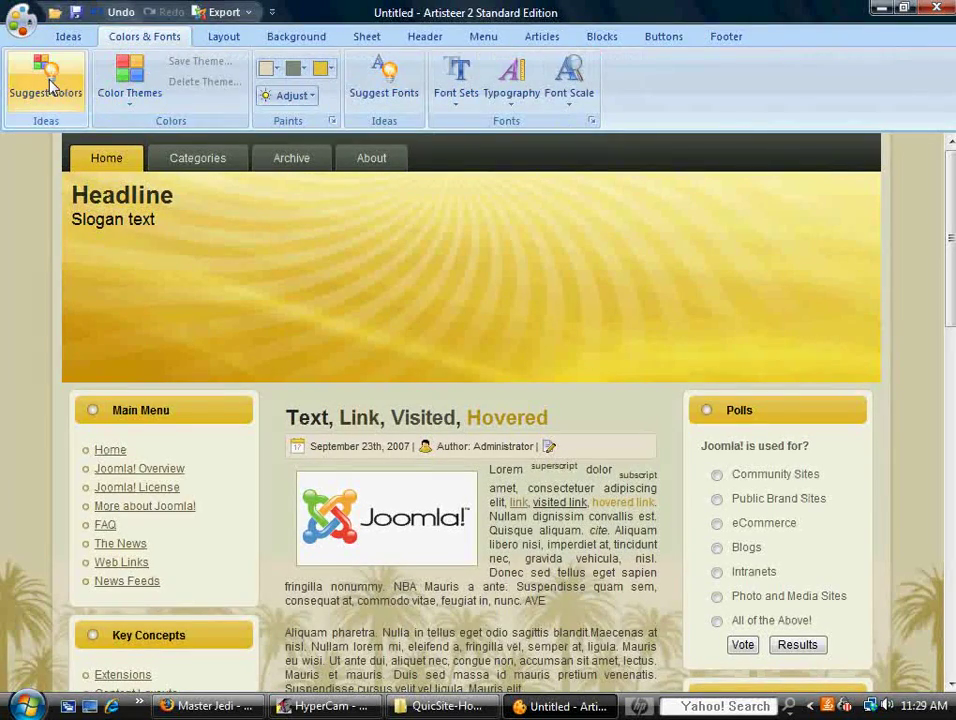
{"action": "left_click", "coordinate": [224, 36]}
{"action": "left_click", "coordinate": [68, 37]}
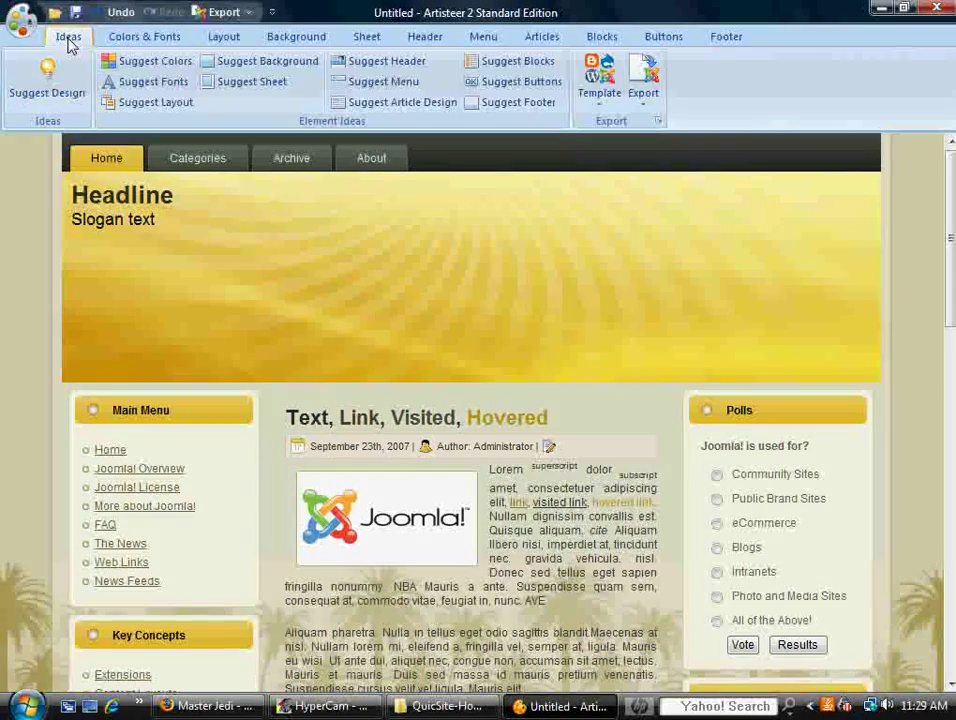
Generate a new suggested design, then cycle suggested headers until the graduate photo header appears
{"action": "left_click", "coordinate": [44, 98]}
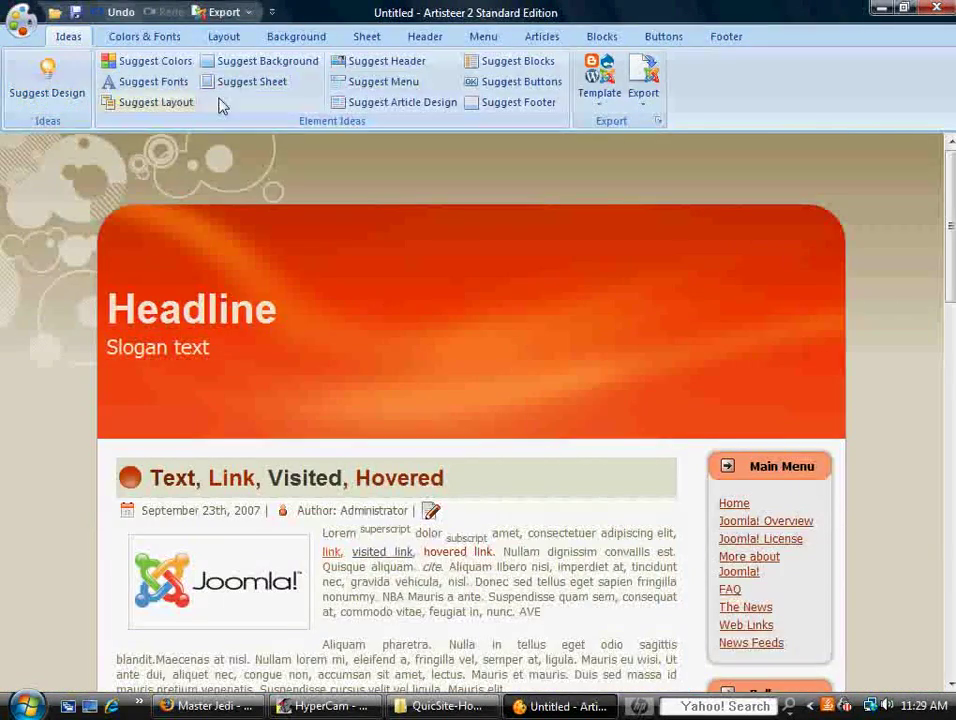
{"action": "left_click", "coordinate": [424, 40]}
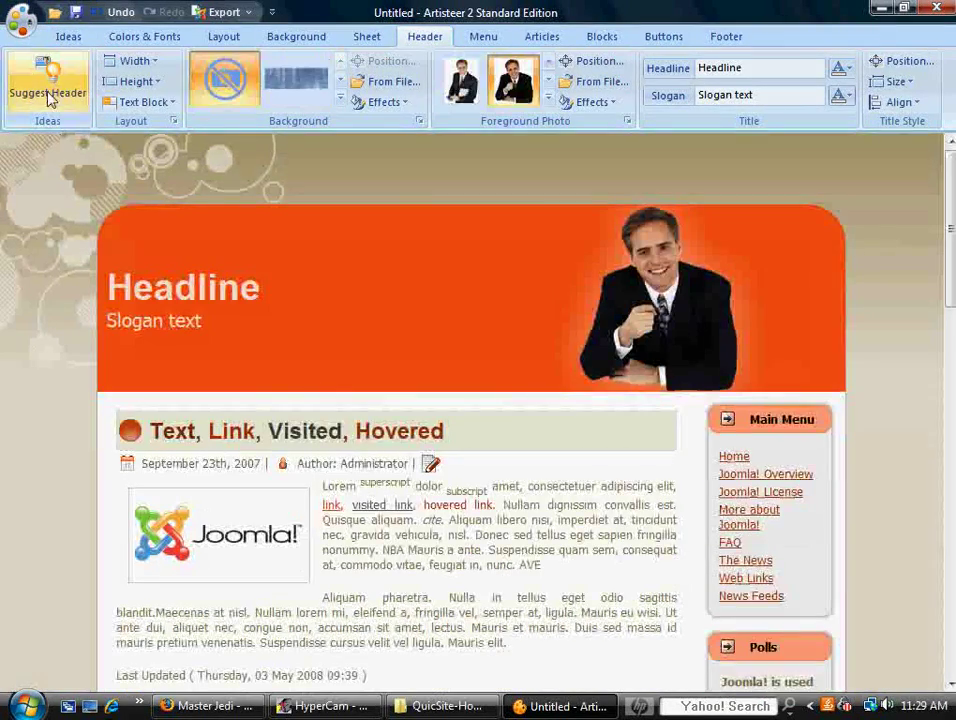
{"action": "left_click", "coordinate": [50, 88]}
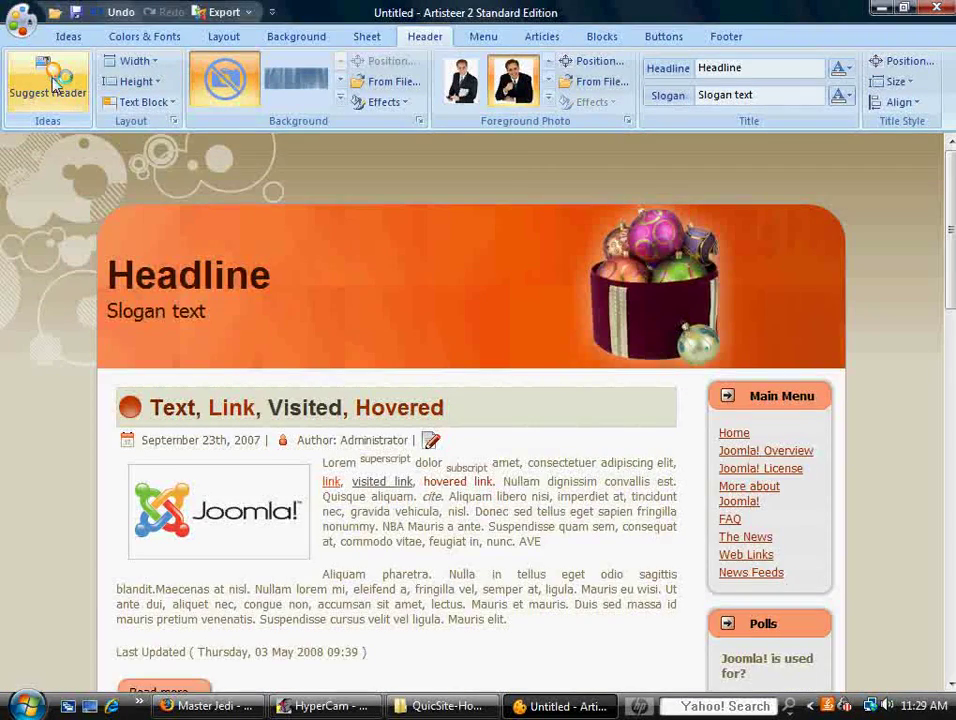
{"action": "left_click", "coordinate": [50, 86]}
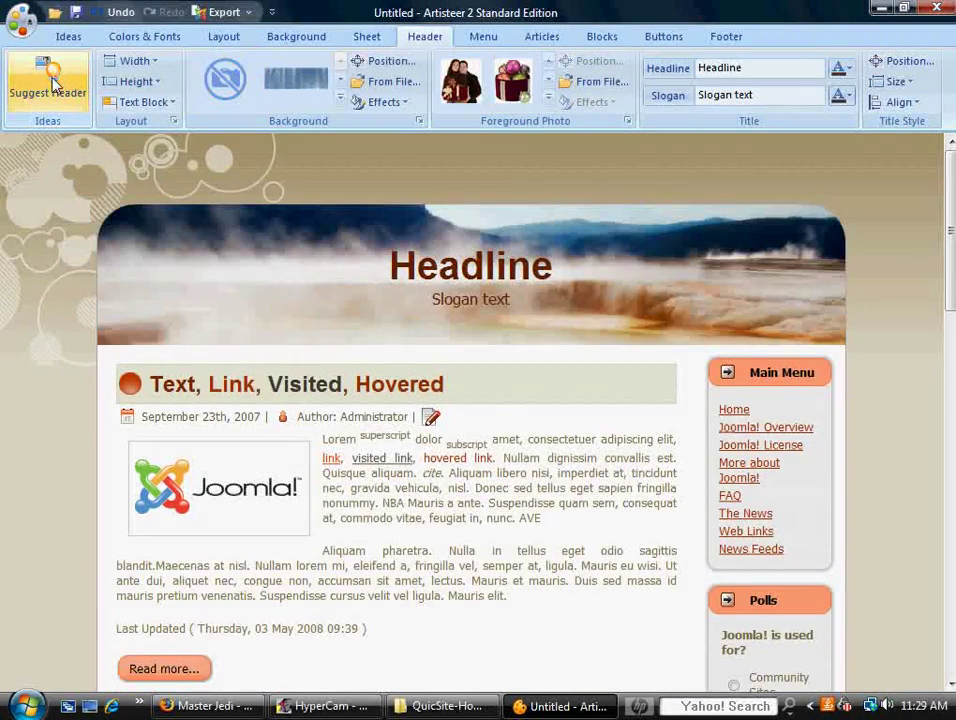
{"action": "left_click", "coordinate": [52, 86]}
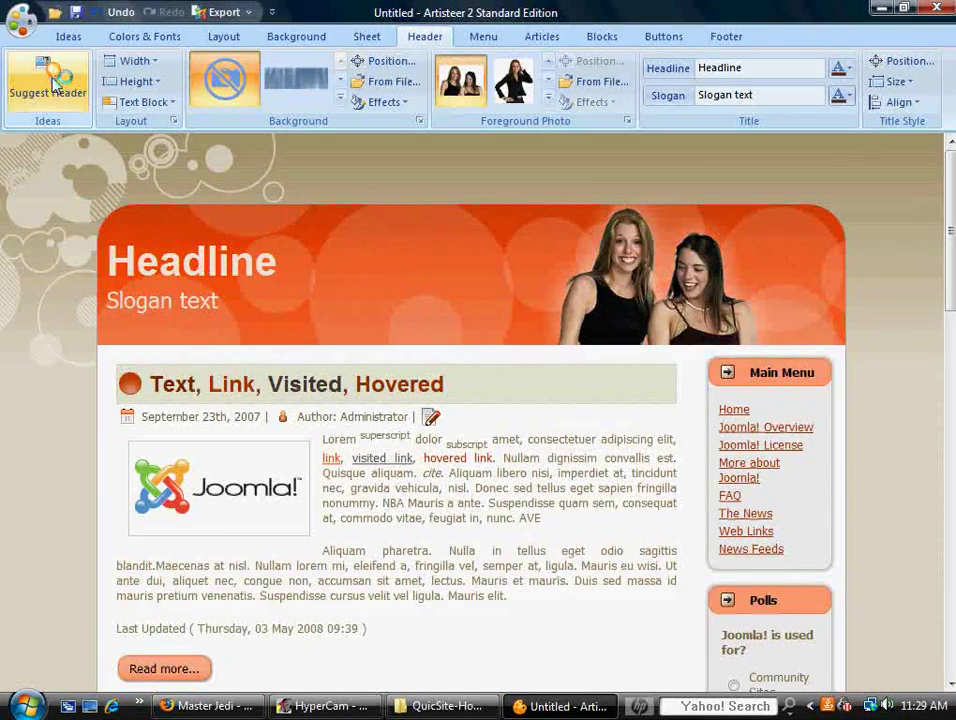
{"action": "left_click", "coordinate": [52, 86]}
{"action": "left_click", "coordinate": [68, 37]}
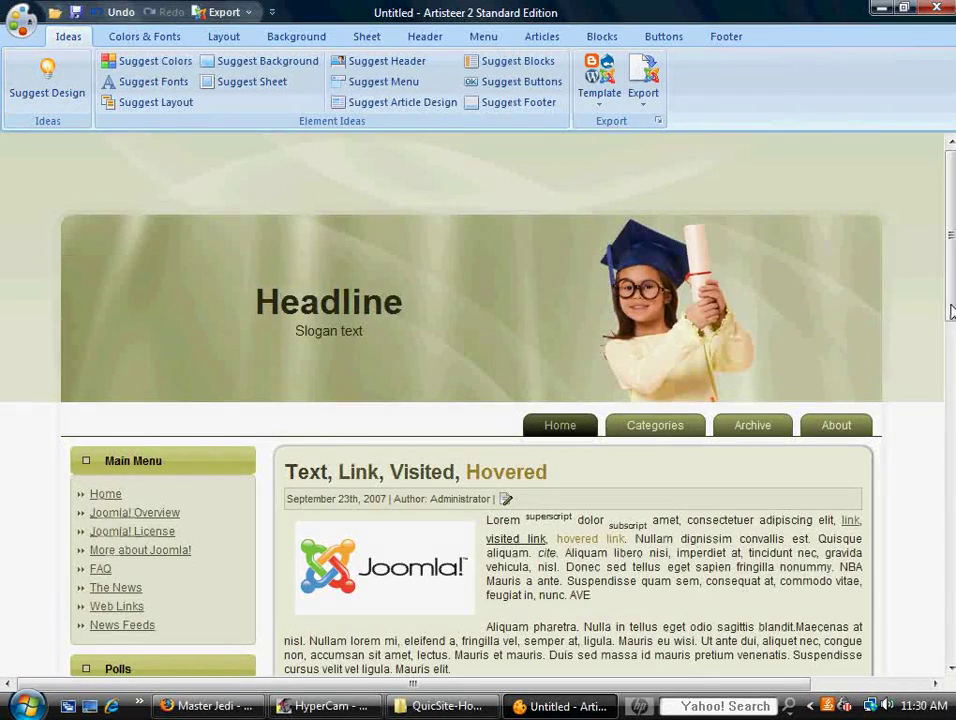
Generate suggested designs three times until a dark brown design with orange blocks appears
{"action": "scroll", "coordinate": [478, 400], "scroll_direction": "down", "scroll_amount": 10}
{"action": "scroll", "coordinate": [797, 403], "scroll_direction": "up", "scroll_amount": 10}
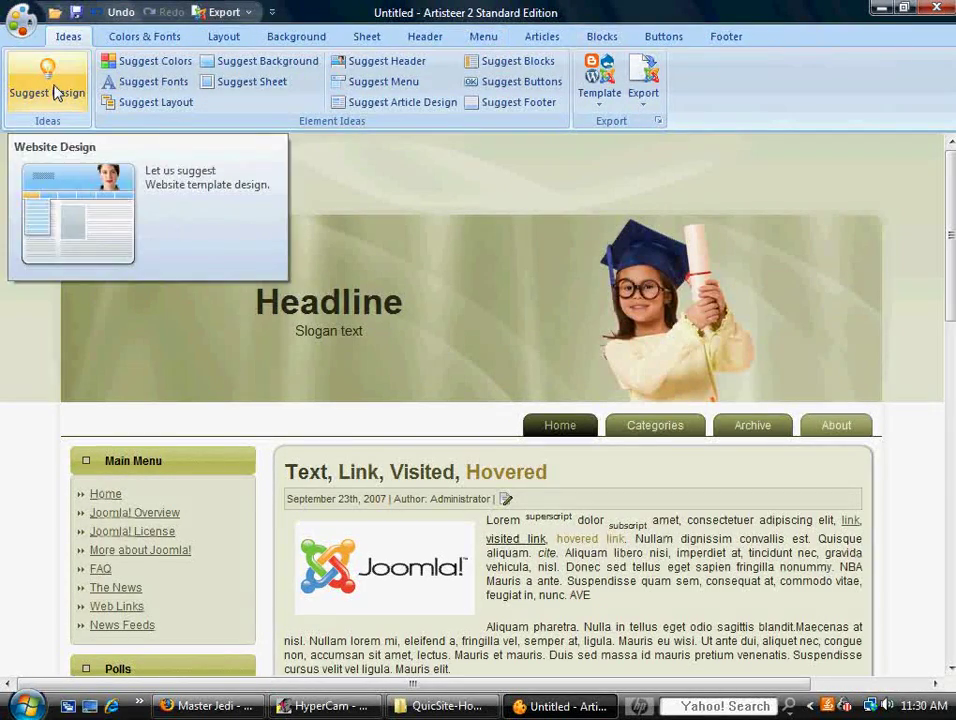
{"action": "left_click", "coordinate": [45, 88]}
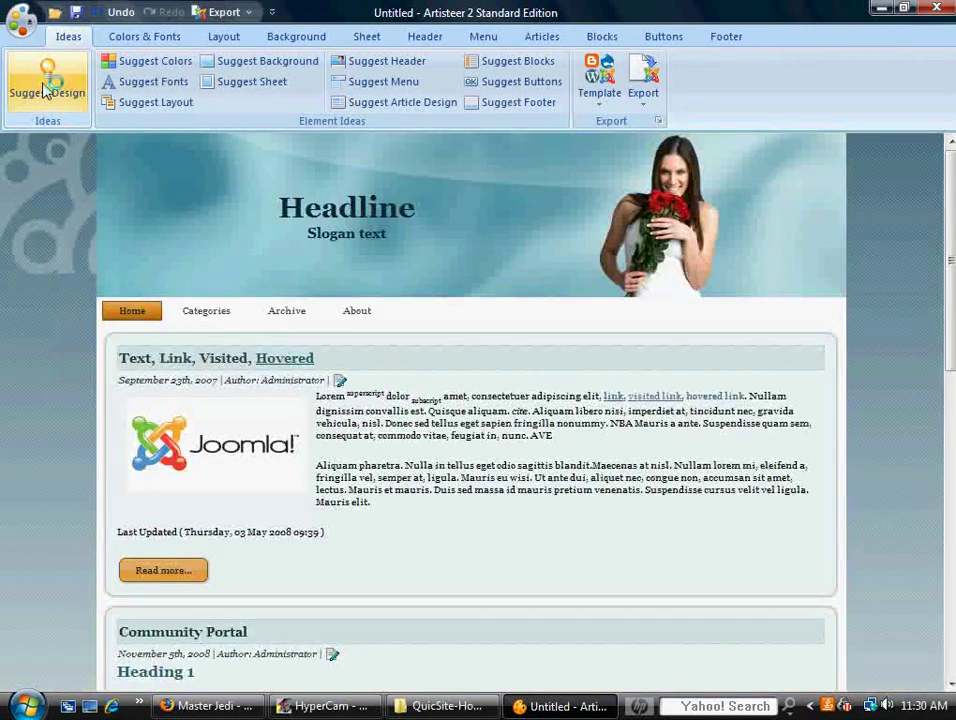
{"action": "left_click", "coordinate": [45, 90]}
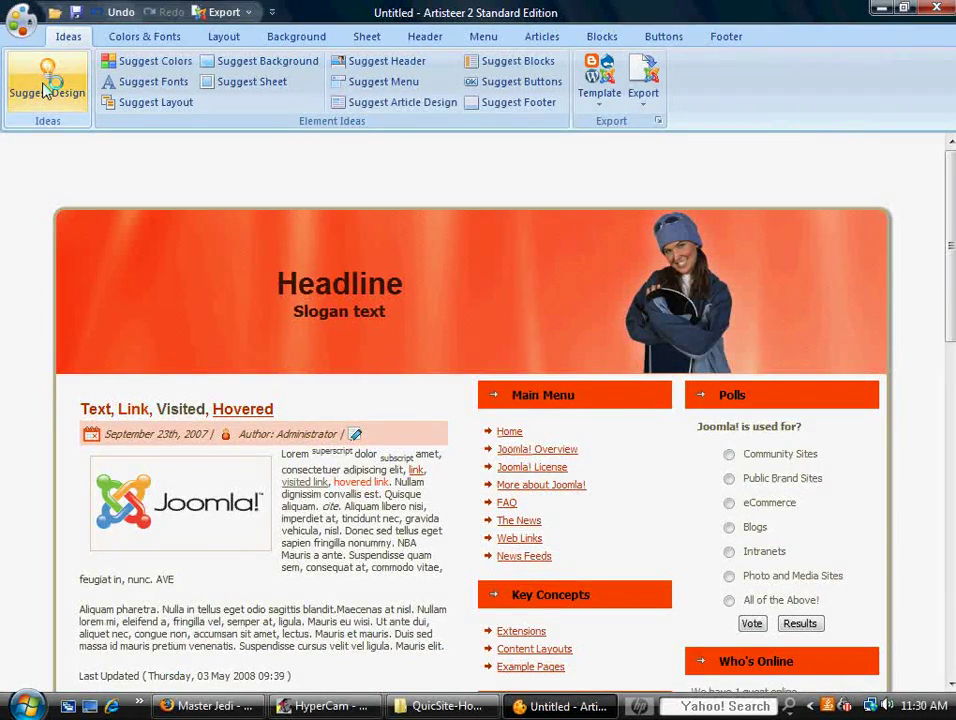
{"action": "left_click", "coordinate": [45, 90]}
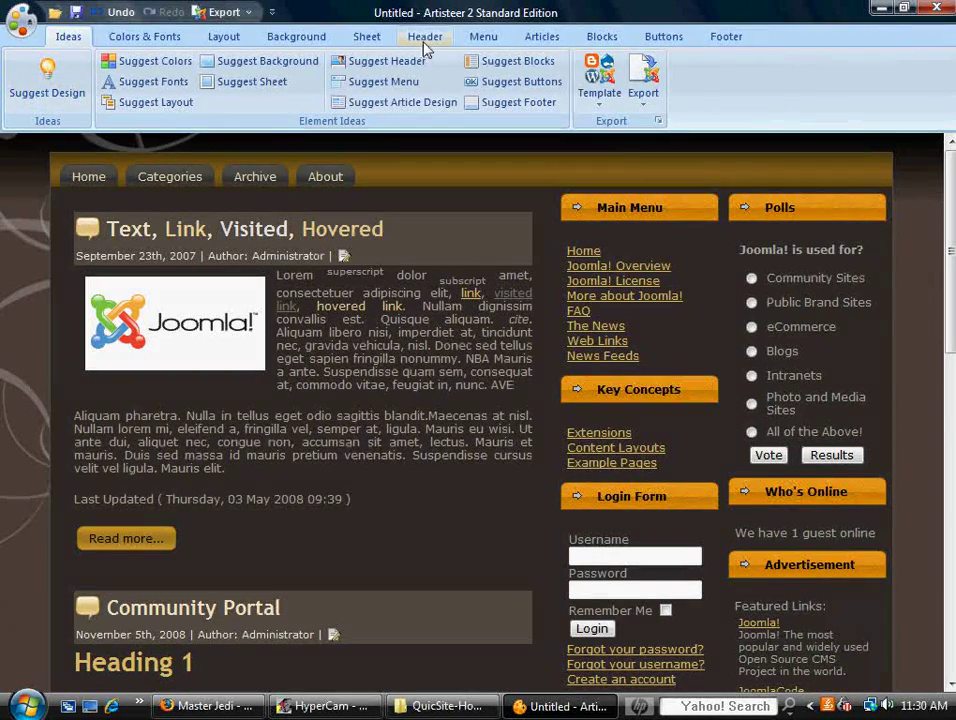
Switch the page layout to the Menu, Header arrangement
{"action": "left_click", "coordinate": [228, 40]}
{"action": "left_click", "coordinate": [130, 92]}
{"action": "left_click", "coordinate": [137, 215]}
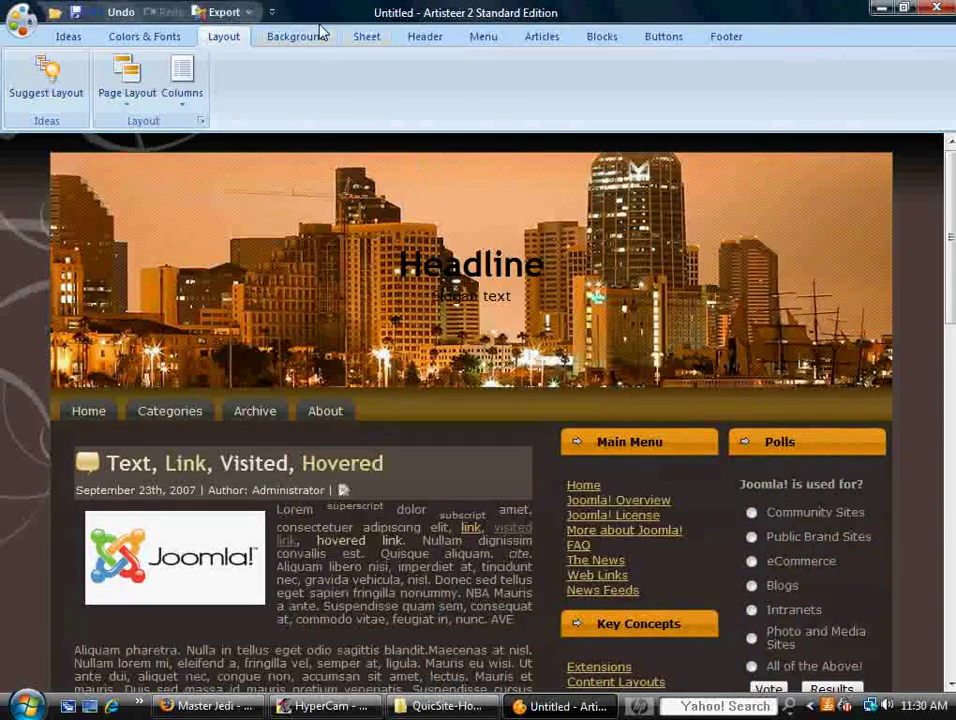
Give the header background no photo, a theme-colour tint and a short gradient
{"action": "left_click", "coordinate": [436, 39]}
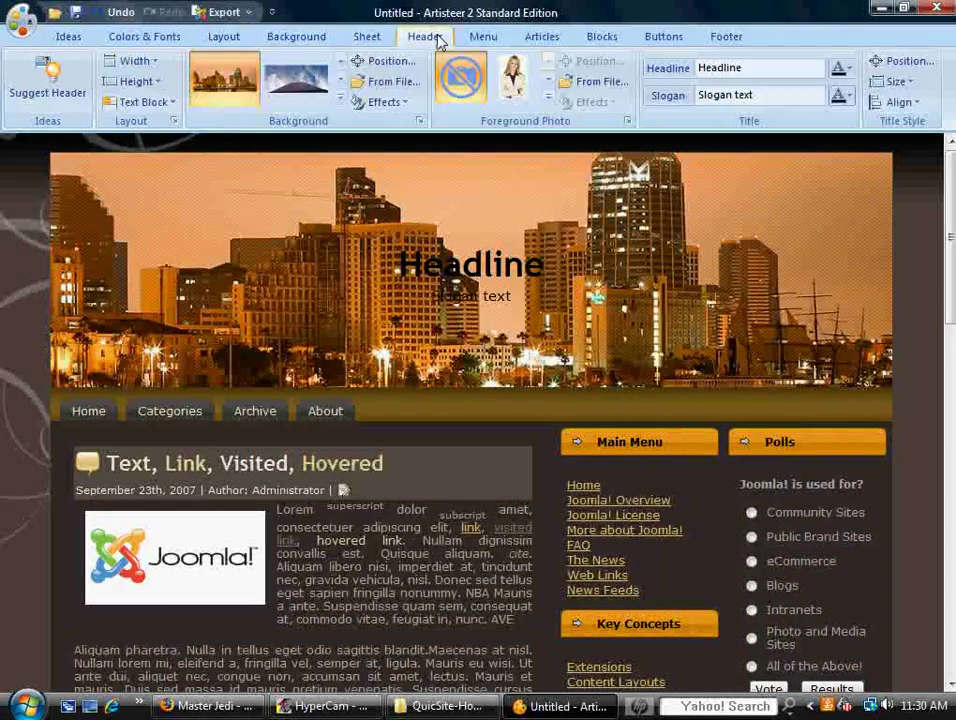
{"action": "left_click", "coordinate": [340, 97]}
{"action": "left_click", "coordinate": [236, 118]}
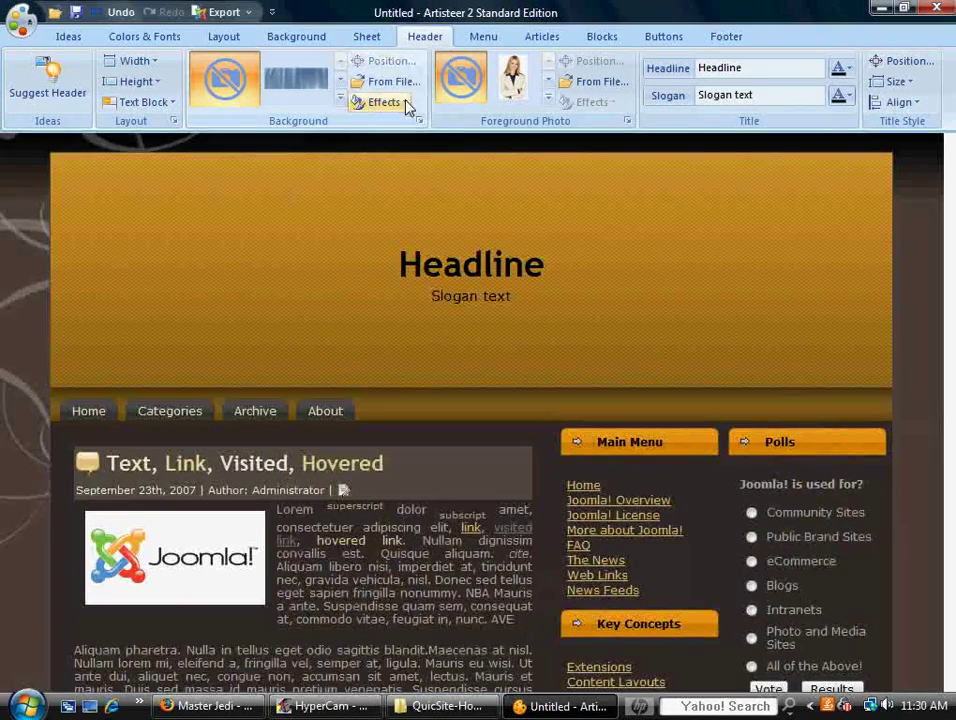
{"action": "left_click", "coordinate": [400, 103]}
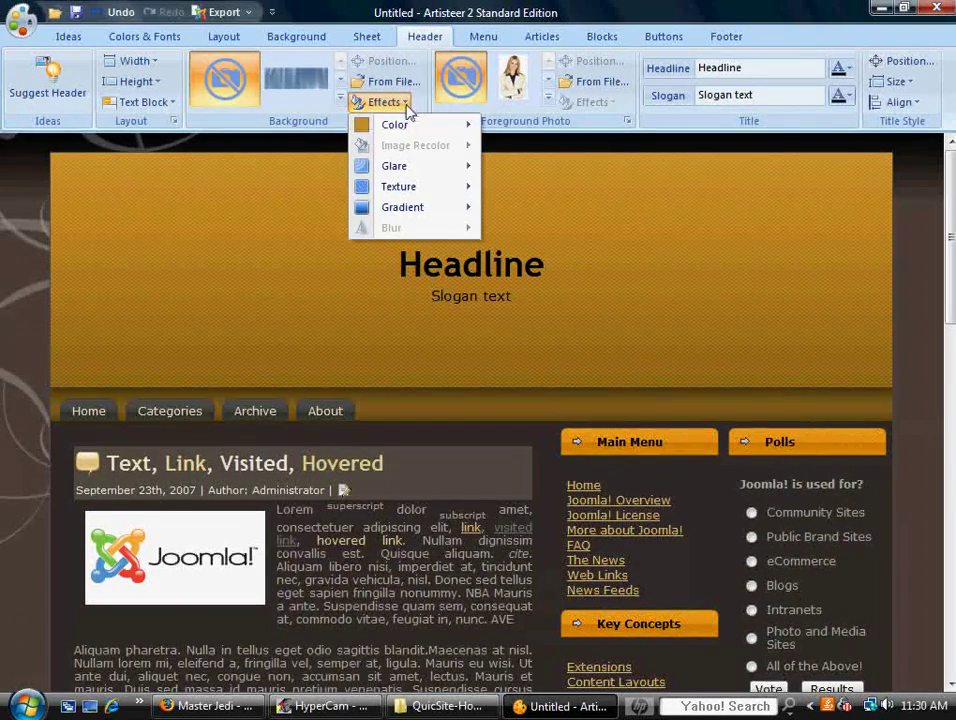
{"action": "mouse_move", "coordinate": [396, 125]}
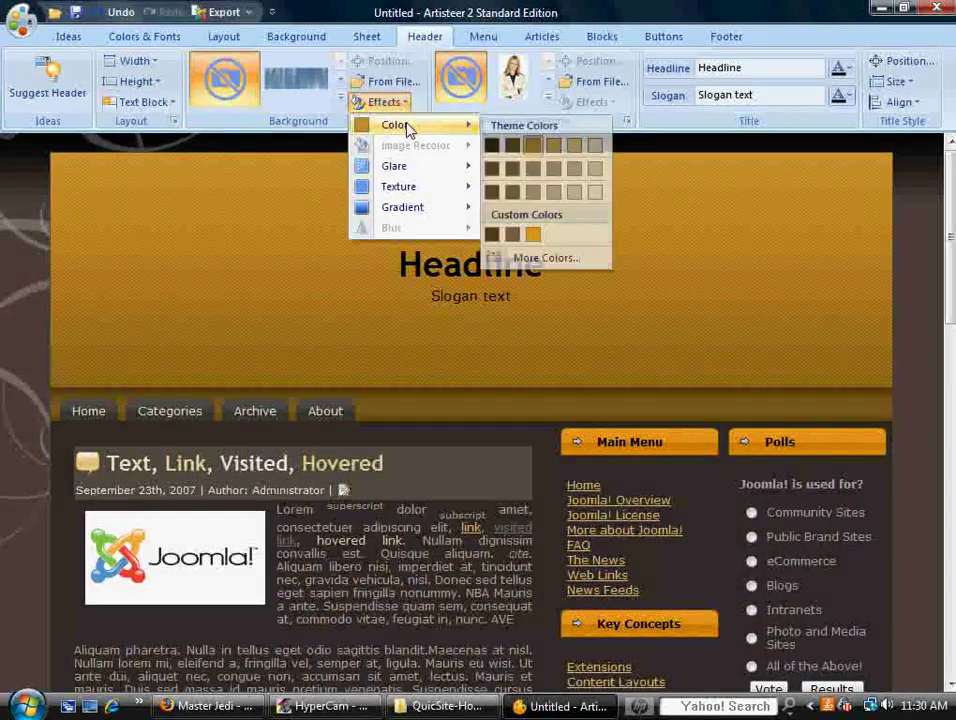
{"action": "left_click", "coordinate": [548, 194]}
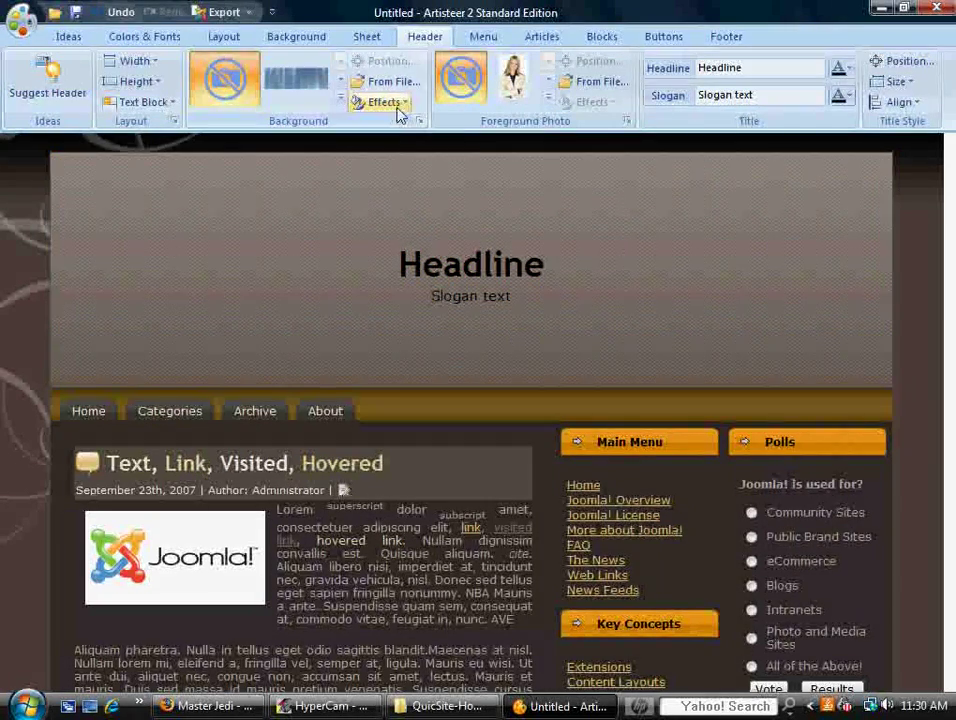
{"action": "left_click", "coordinate": [395, 102]}
{"action": "mouse_move", "coordinate": [427, 207]}
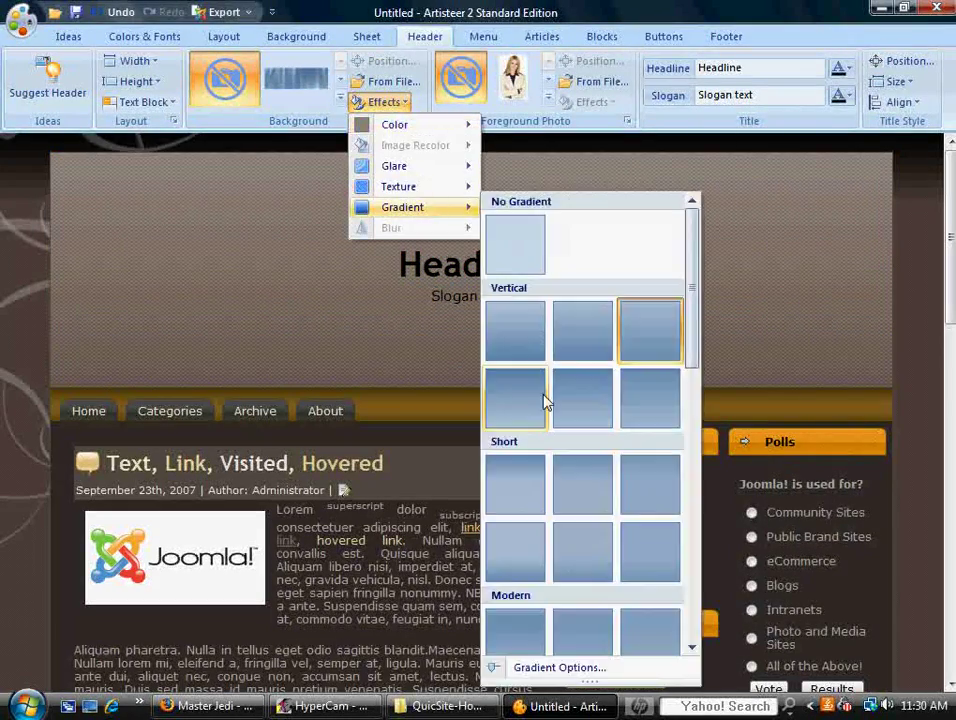
{"action": "left_click", "coordinate": [530, 571]}
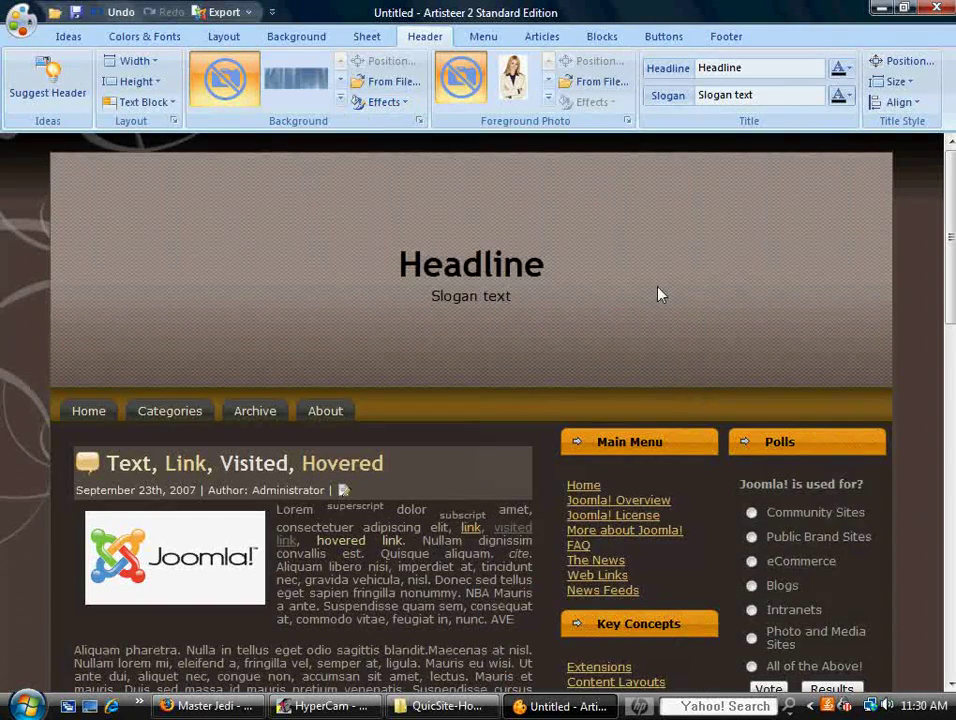
Set the header height to 125 pixels and change the headline to 'Test Template'
{"action": "left_click", "coordinate": [156, 84]}
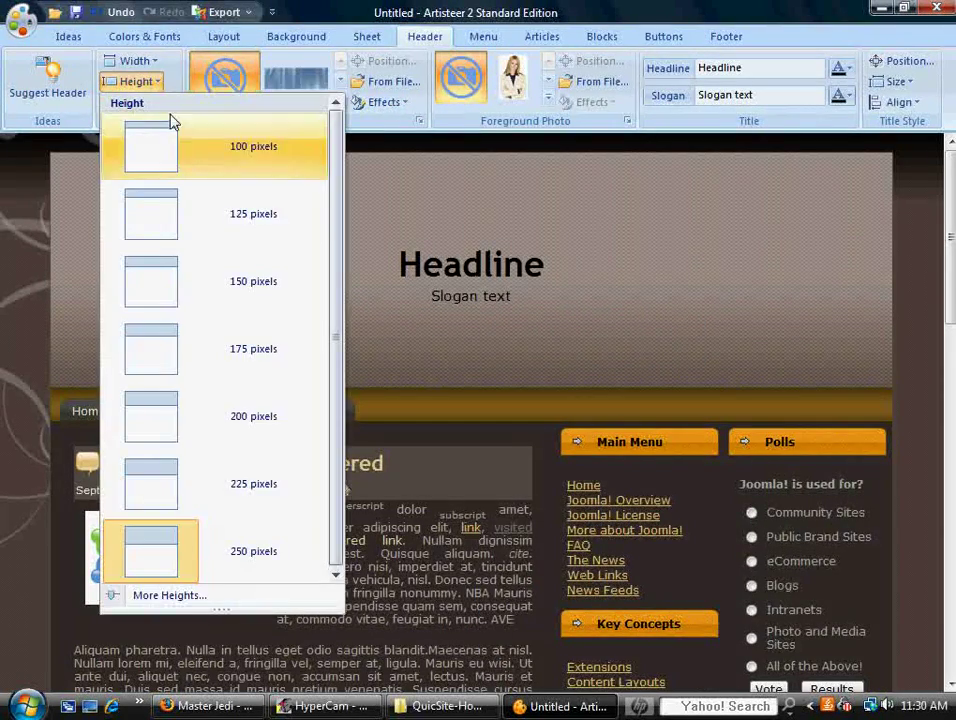
{"action": "left_click", "coordinate": [145, 188]}
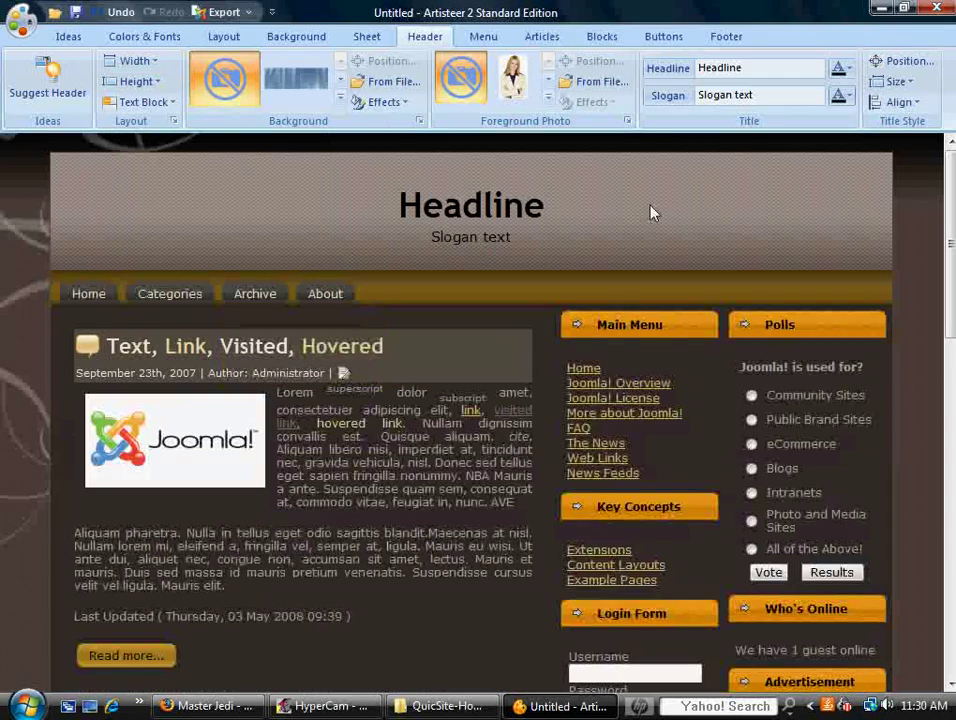
{"action": "double_click", "coordinate": [743, 68]}
{"action": "type", "text": "Test Templat"}
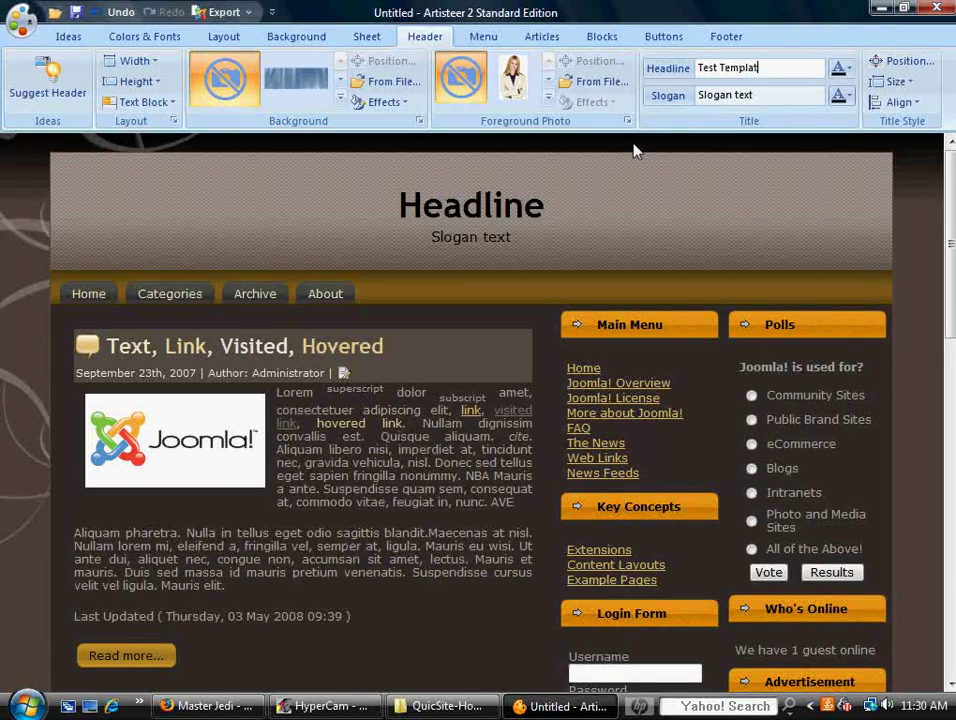
{"action": "type", "text": "e"}
{"action": "key", "text": "Return"}
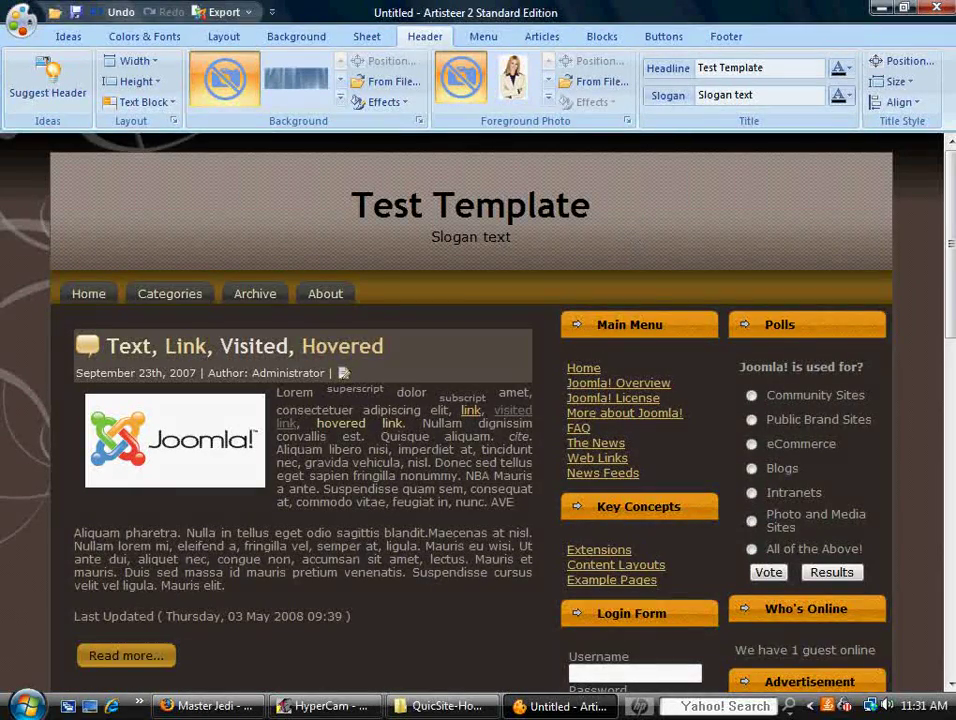
{"action": "mouse_move", "coordinate": [950, 200]}
{"action": "left_mouse_down"}
{"action": "mouse_move", "coordinate": [940, 497]}
{"action": "mouse_move", "coordinate": [952, 208]}
{"action": "left_mouse_up"}
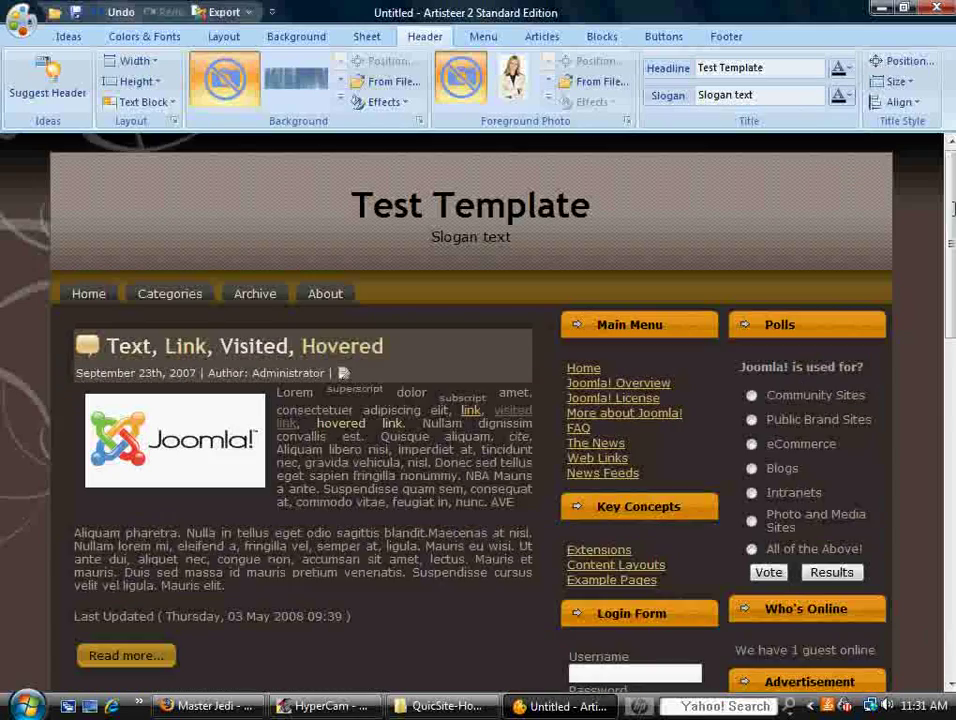
Switch to a three-column layout with sidebars on both sides of the articles
{"action": "left_click", "coordinate": [223, 36]}
{"action": "left_click", "coordinate": [179, 100]}
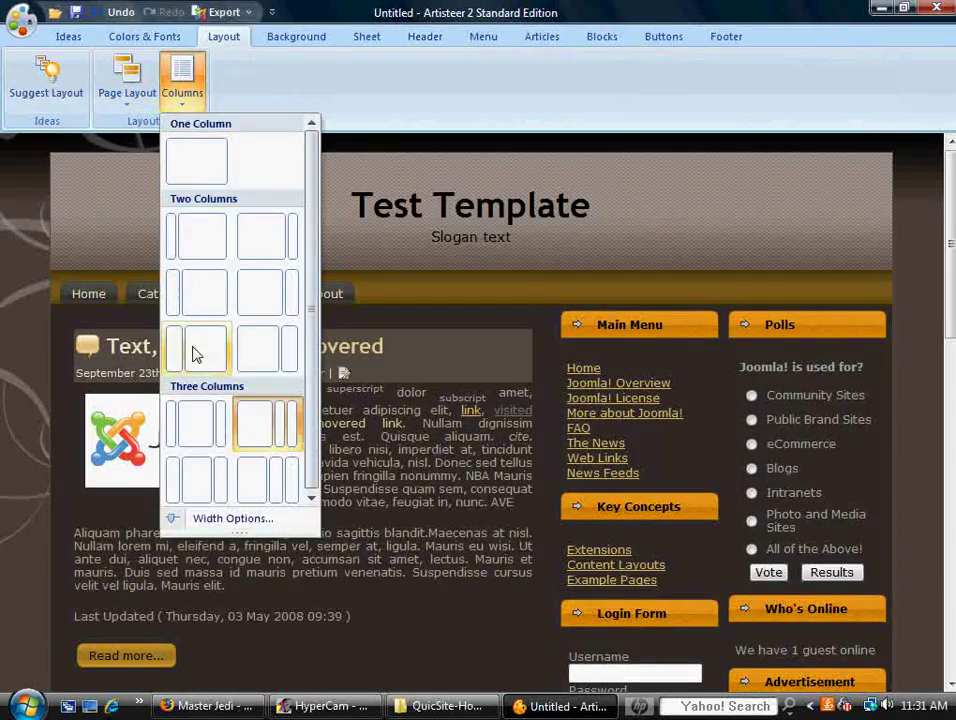
{"action": "left_click", "coordinate": [195, 486]}
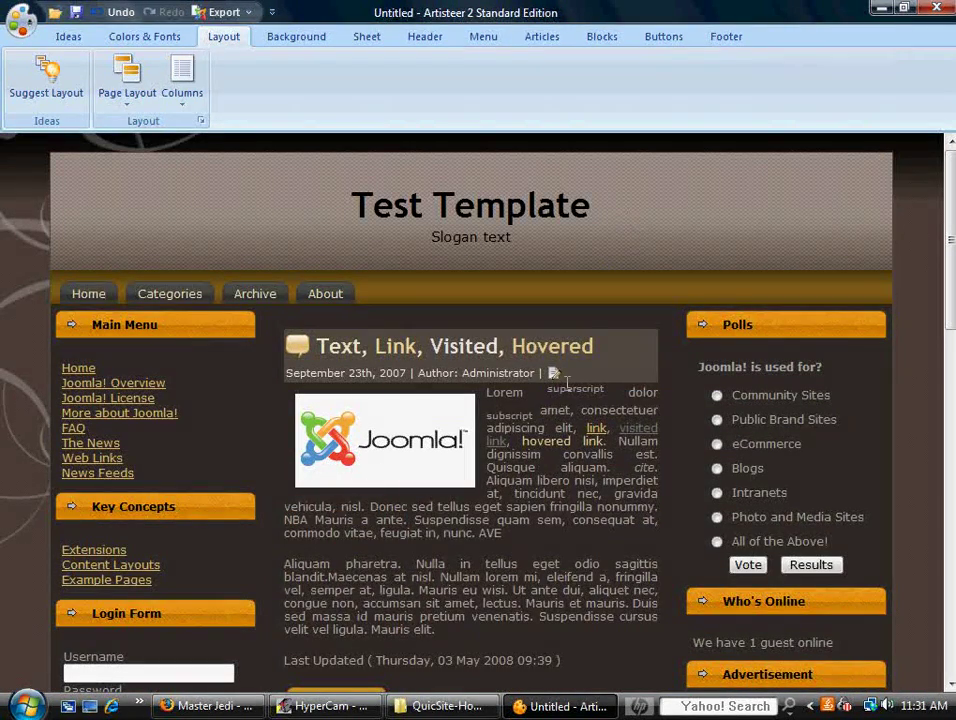
{"action": "scroll", "coordinate": [478, 420], "scroll_direction": "down", "scroll_amount": 10}
{"action": "scroll", "coordinate": [478, 420], "scroll_direction": "up", "scroll_amount": 10}
{"action": "left_click", "coordinate": [68, 36]}
{"action": "left_click", "coordinate": [642, 98]}
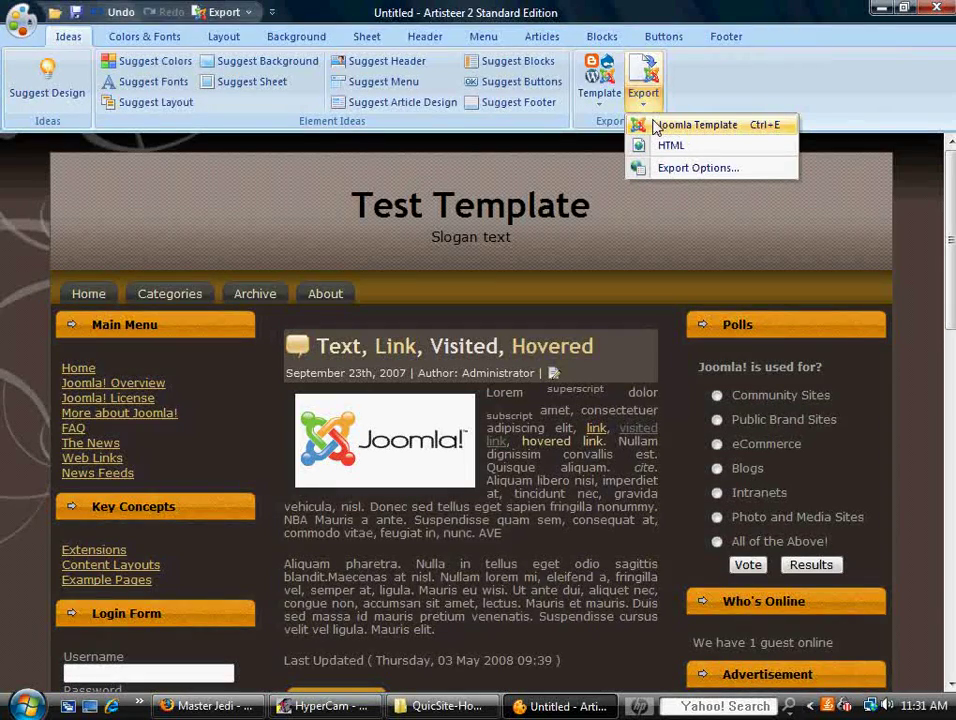
Export the design as Joomla template folder 'PlanetTucker_TestTemplate' into the Test folder
{"action": "left_click", "coordinate": [660, 125]}
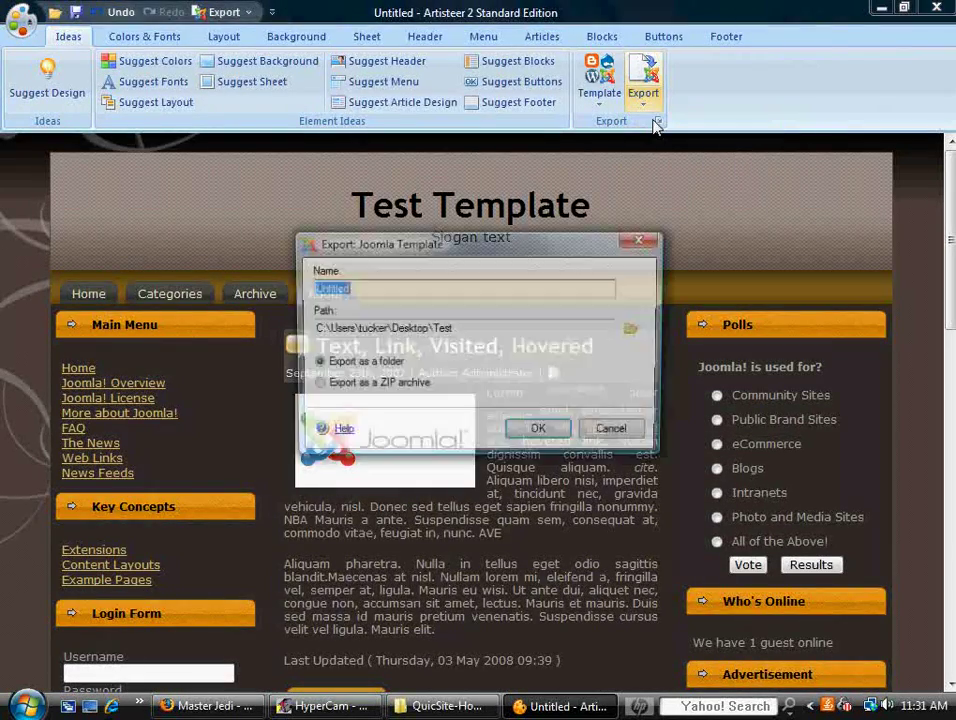
{"action": "type", "text": "PlanetTucker_TestTemplate"}
{"action": "double_click", "coordinate": [324, 290]}
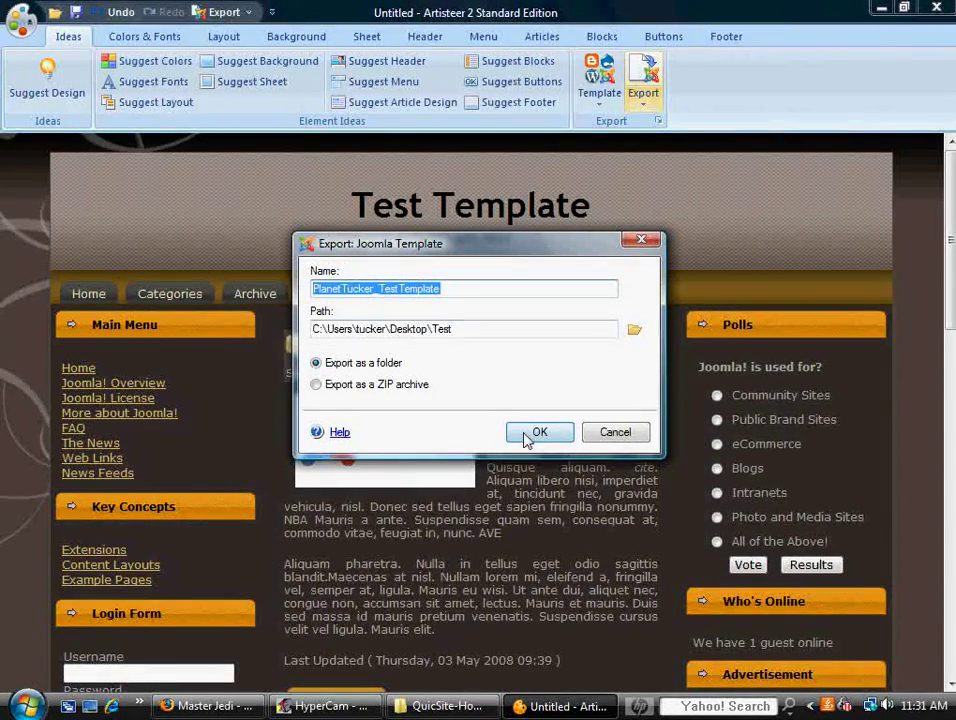
{"action": "left_click", "coordinate": [538, 430]}
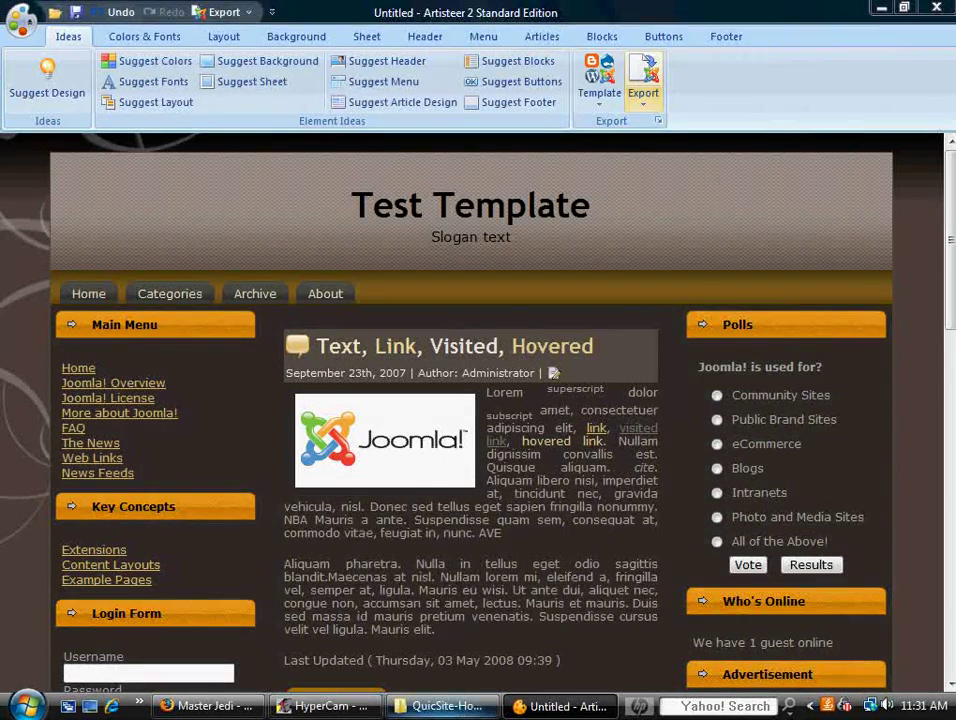
{"action": "mouse_move", "coordinate": [449, 712]}
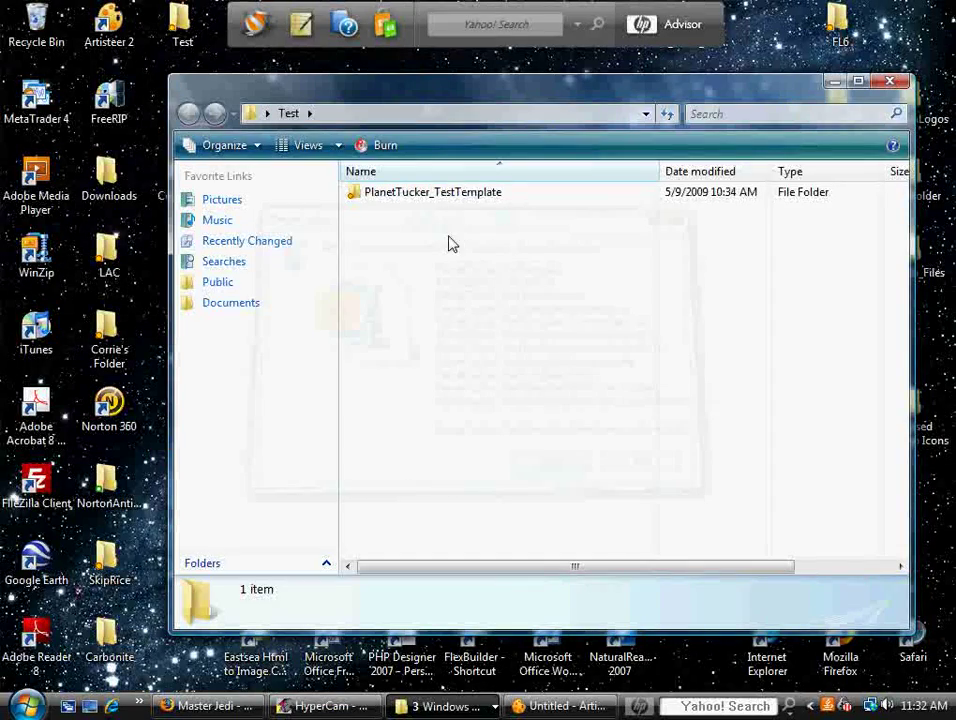
{"action": "double_click", "coordinate": [440, 193]}
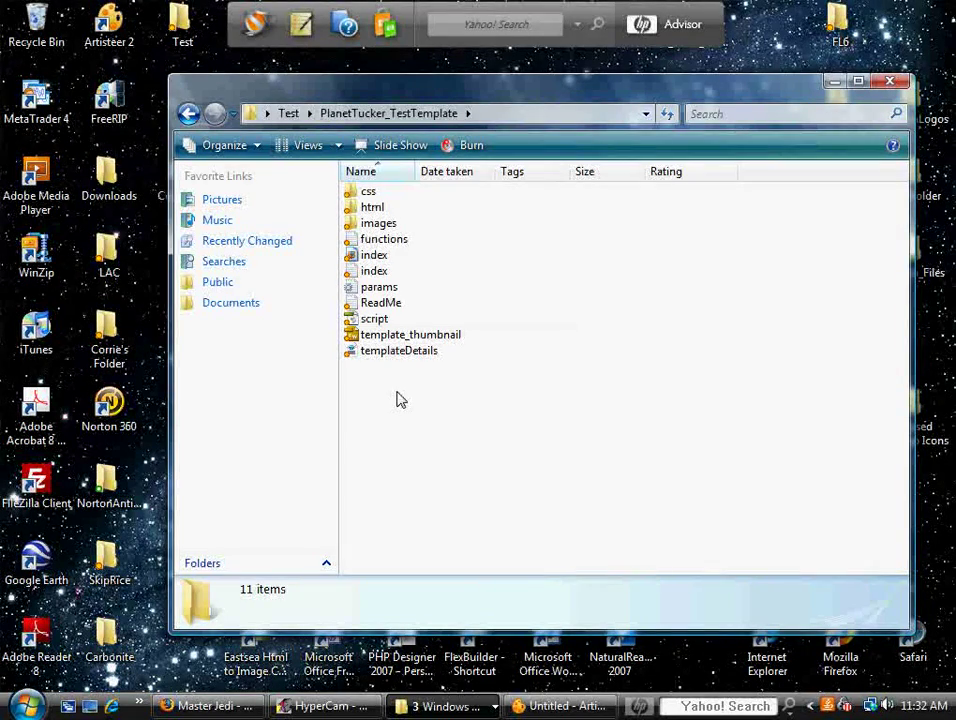
{"action": "mouse_move", "coordinate": [441, 340]}
{"action": "left_click", "coordinate": [188, 113]}
Zip the PlanetTucker_TestTemplate folder with WinZip's Add to Zip file, then close WinZip
{"action": "right_click", "coordinate": [437, 192]}
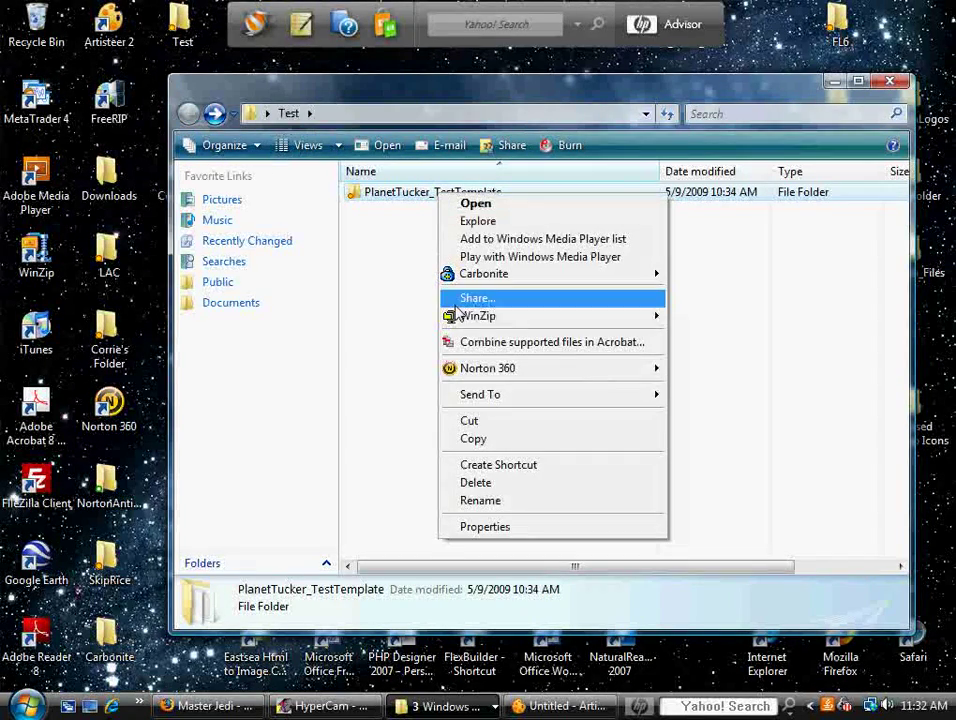
{"action": "mouse_move", "coordinate": [468, 320]}
{"action": "left_click", "coordinate": [200, 318]}
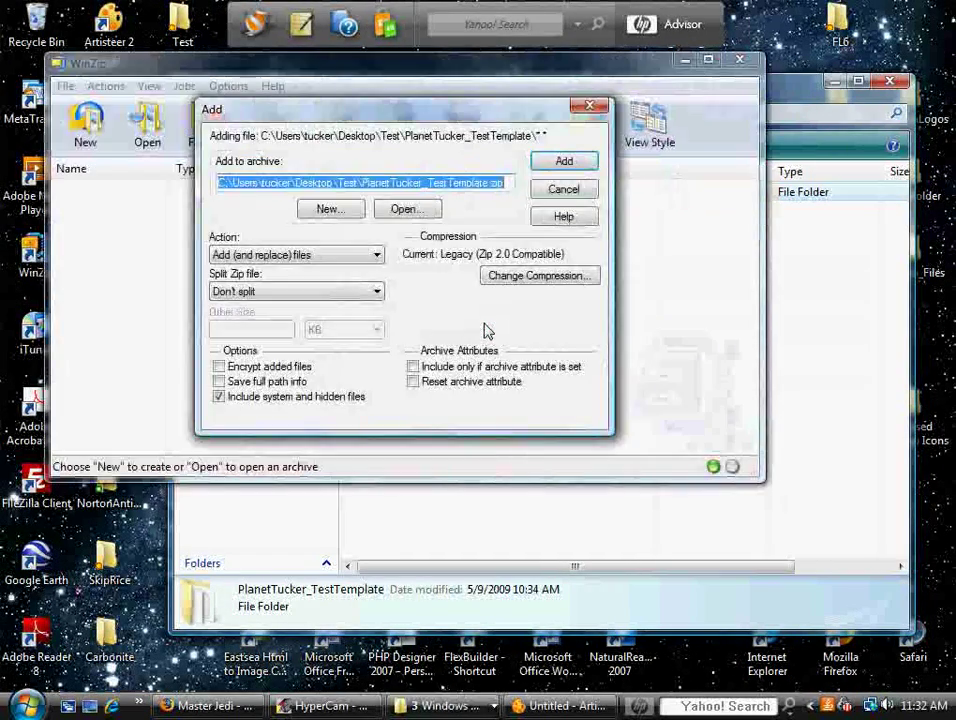
{"action": "left_click", "coordinate": [553, 160]}
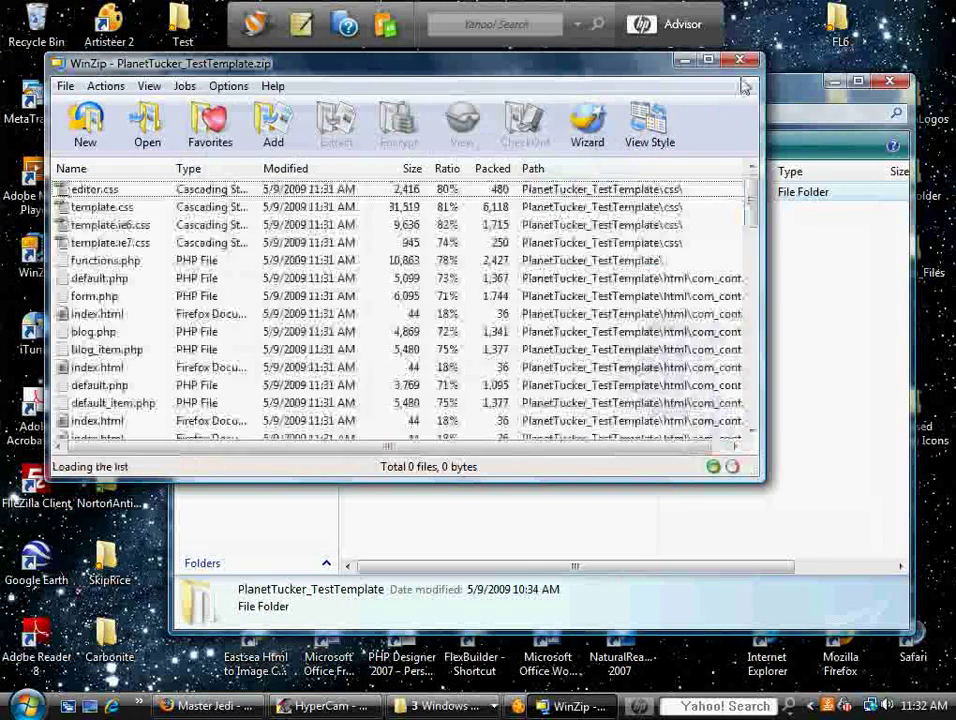
{"action": "left_click", "coordinate": [741, 63]}
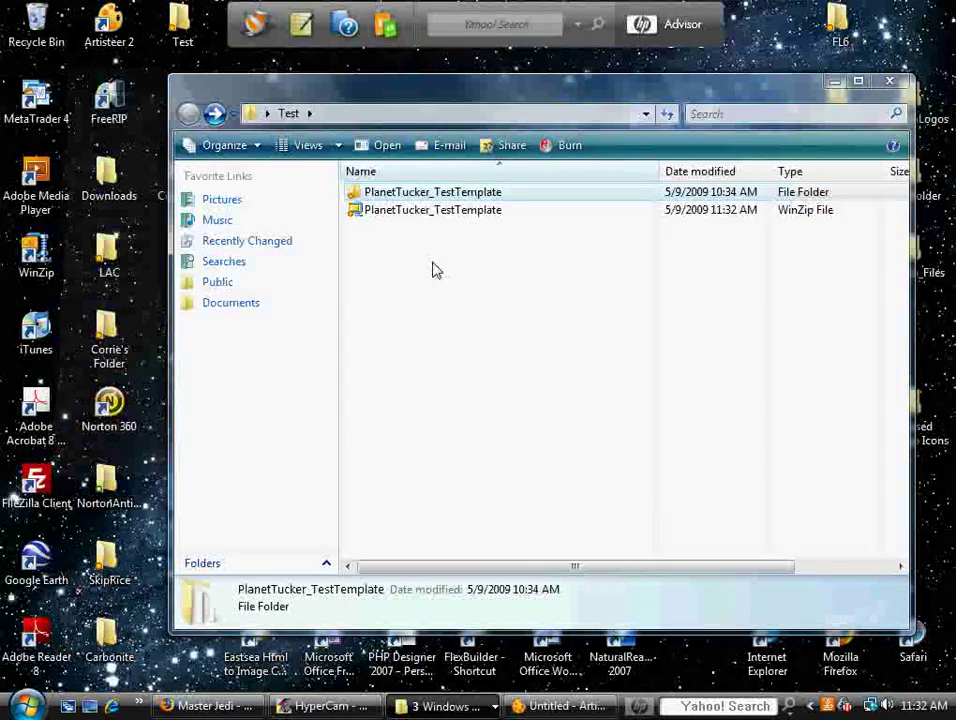
Review templateDetails and the images folder of the exported template, then return to Artisteer
{"action": "double_click", "coordinate": [420, 192]}
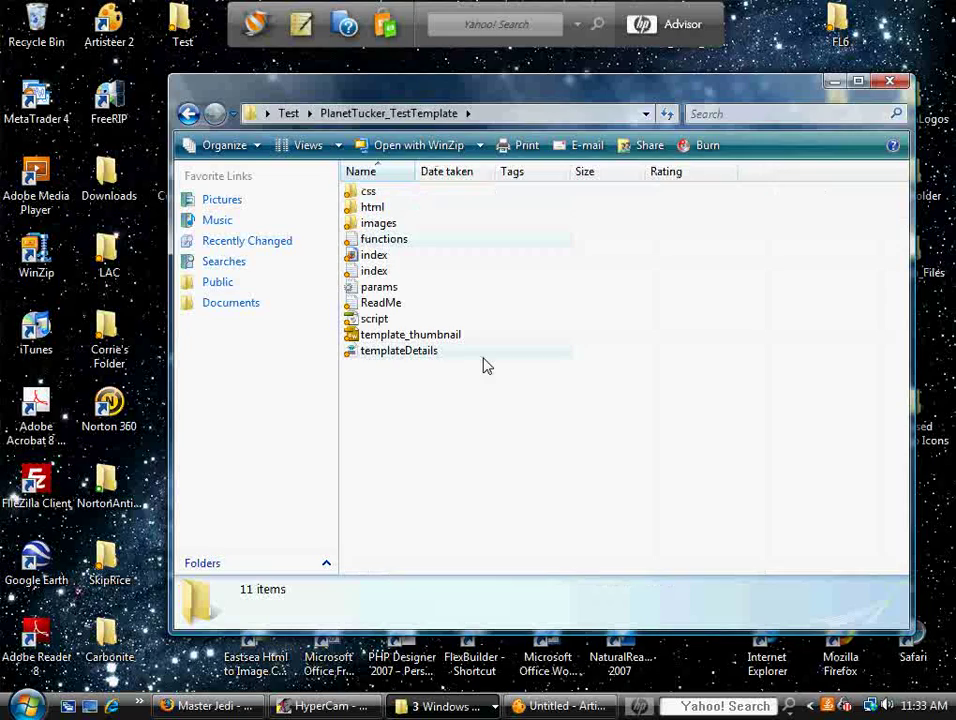
{"action": "left_click", "coordinate": [380, 352]}
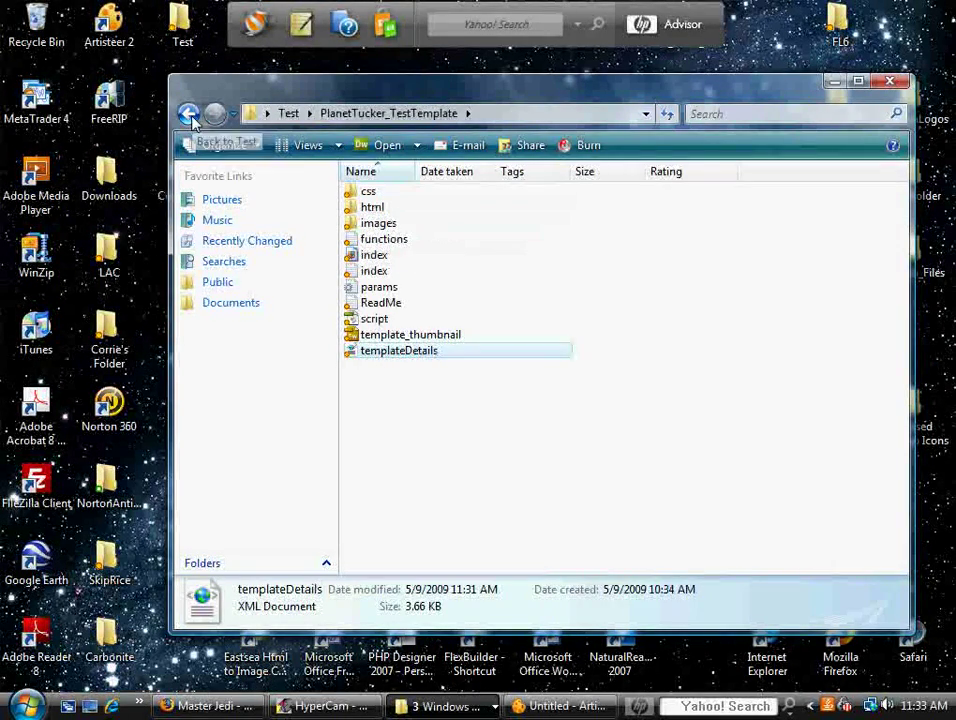
{"action": "double_click", "coordinate": [383, 224]}
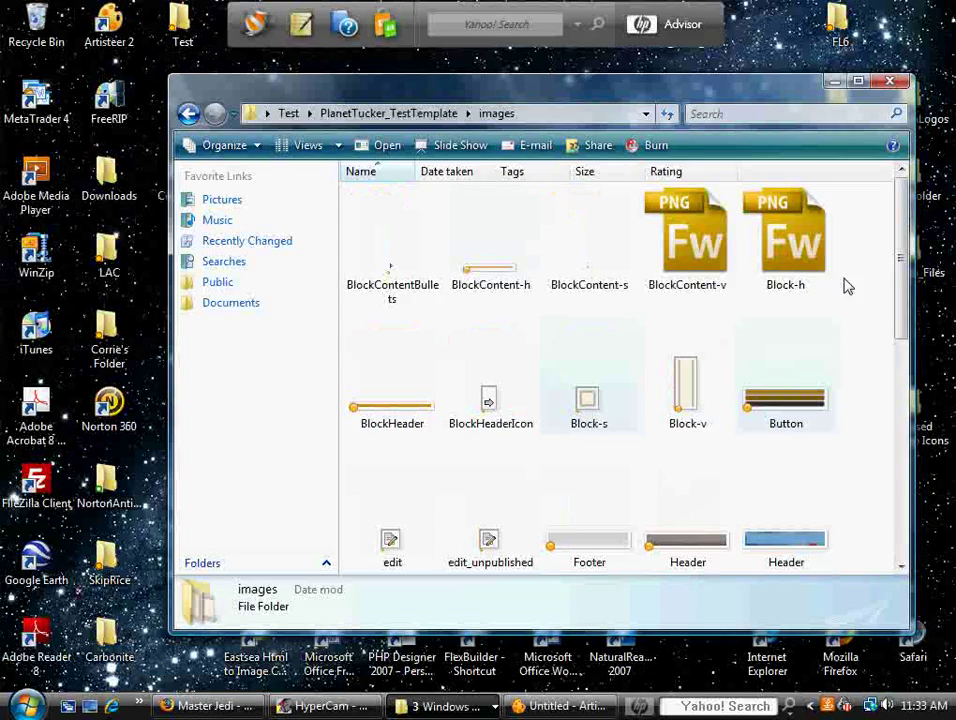
{"action": "left_click_drag", "start_coordinate": [903, 255], "coordinate": [905, 299]}
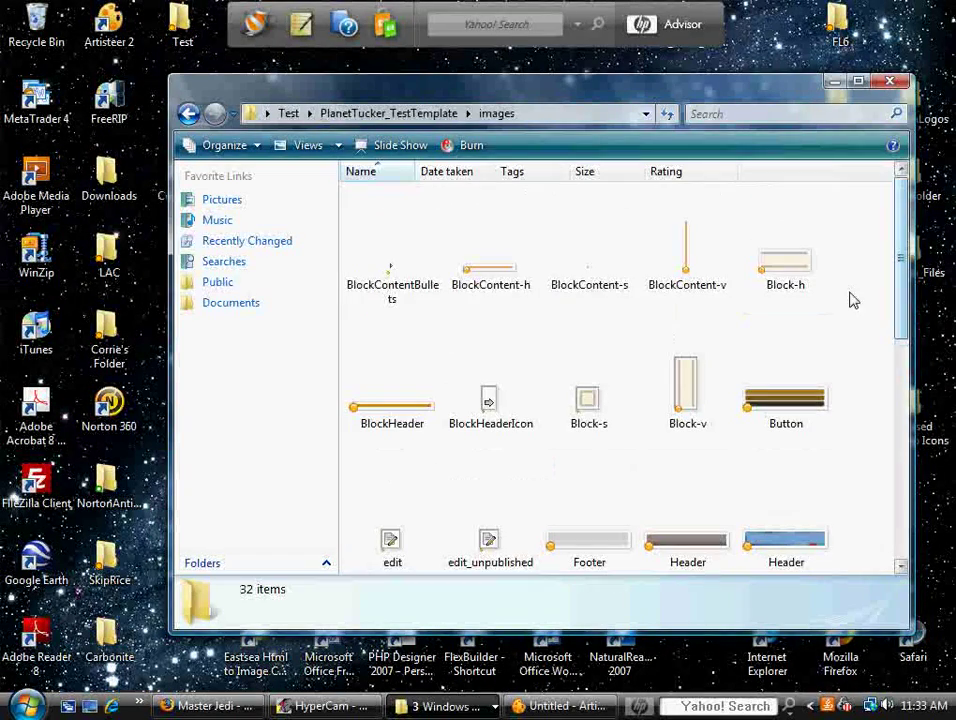
{"action": "left_click", "coordinate": [188, 113]}
{"action": "left_click", "coordinate": [553, 706]}
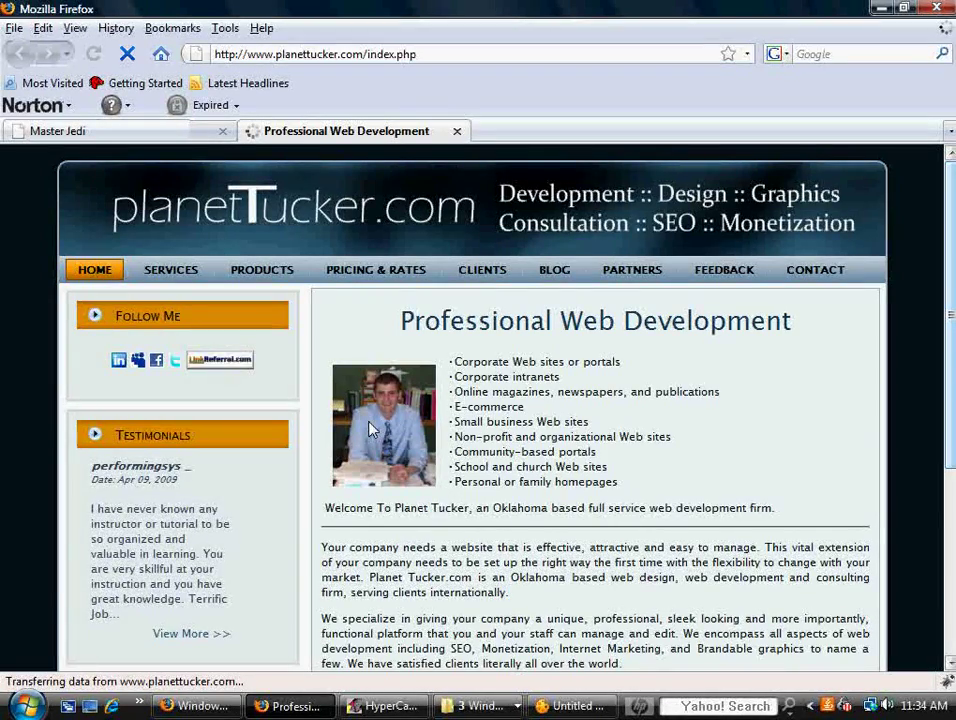
Bring Firefox forward and change the address to planettucker.com/administrator/index.php
{"action": "left_click", "coordinate": [577, 707]}
{"action": "key", "text": "alt+Tab"}
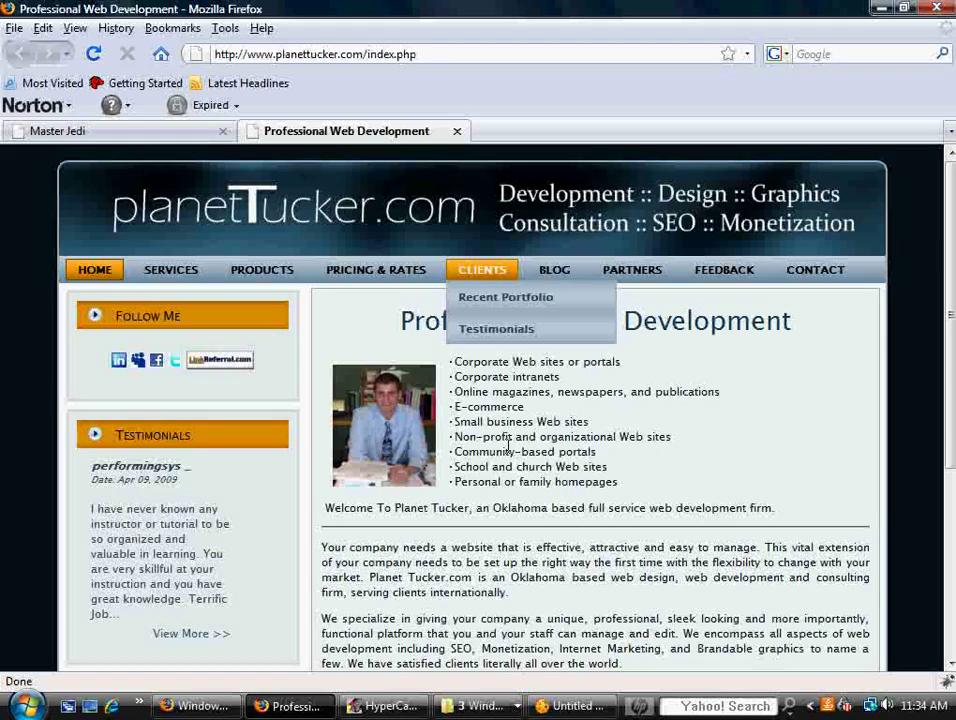
{"action": "left_click", "coordinate": [370, 55]}
{"action": "left_click", "coordinate": [367, 55]}
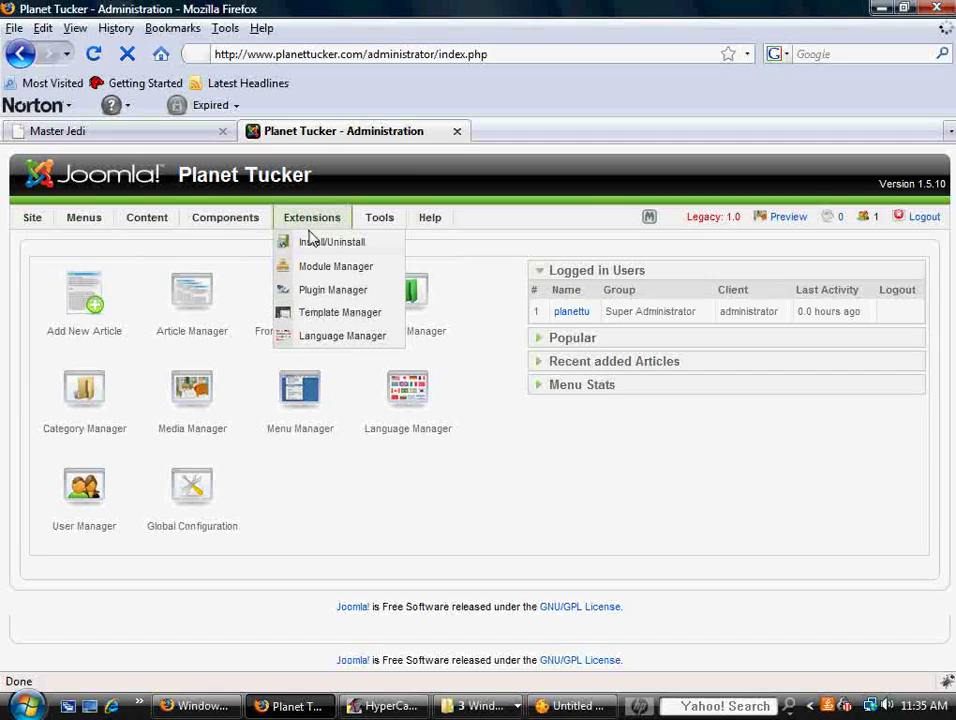
Upload and install the PlanetTucker_TestTemplate zip via Extensions > Install/Uninstall
{"action": "left_click", "coordinate": [312, 246]}
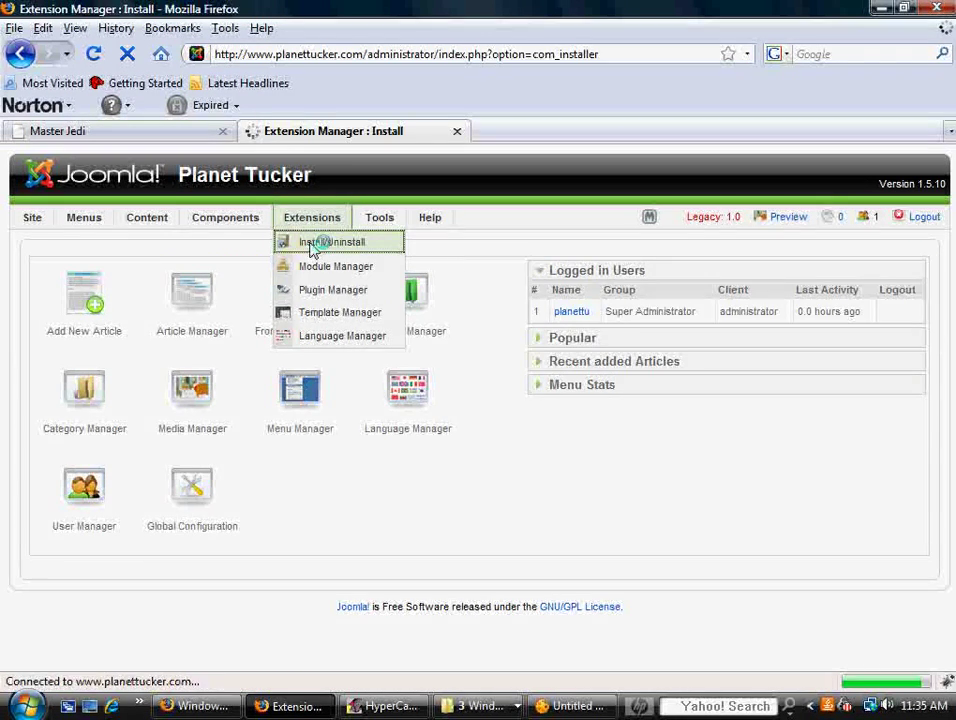
{"action": "left_click", "coordinate": [415, 397]}
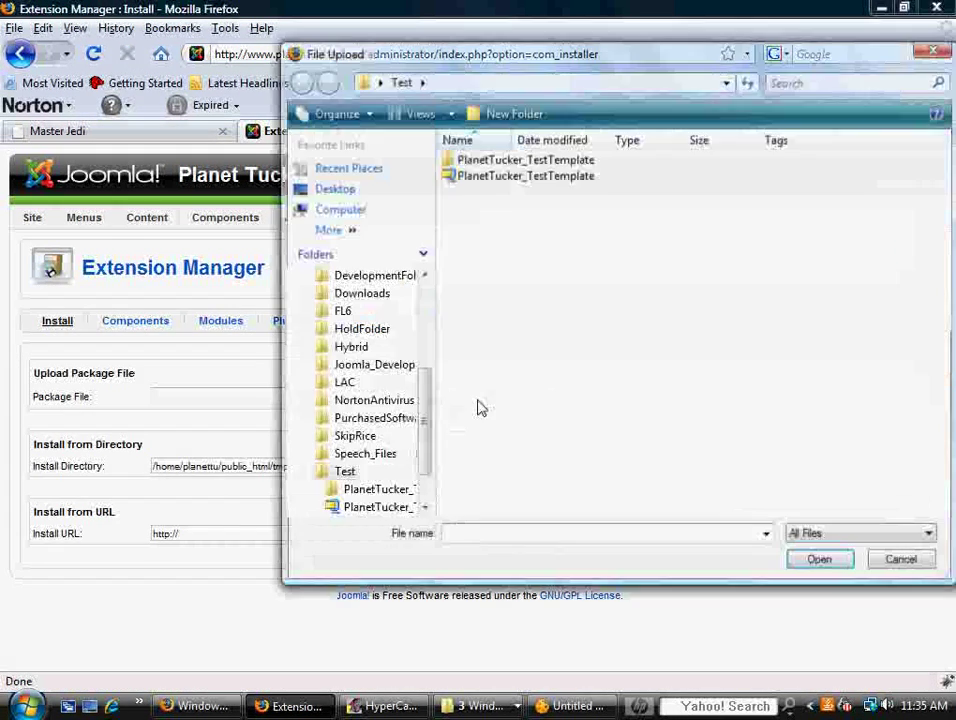
{"action": "left_click", "coordinate": [558, 180]}
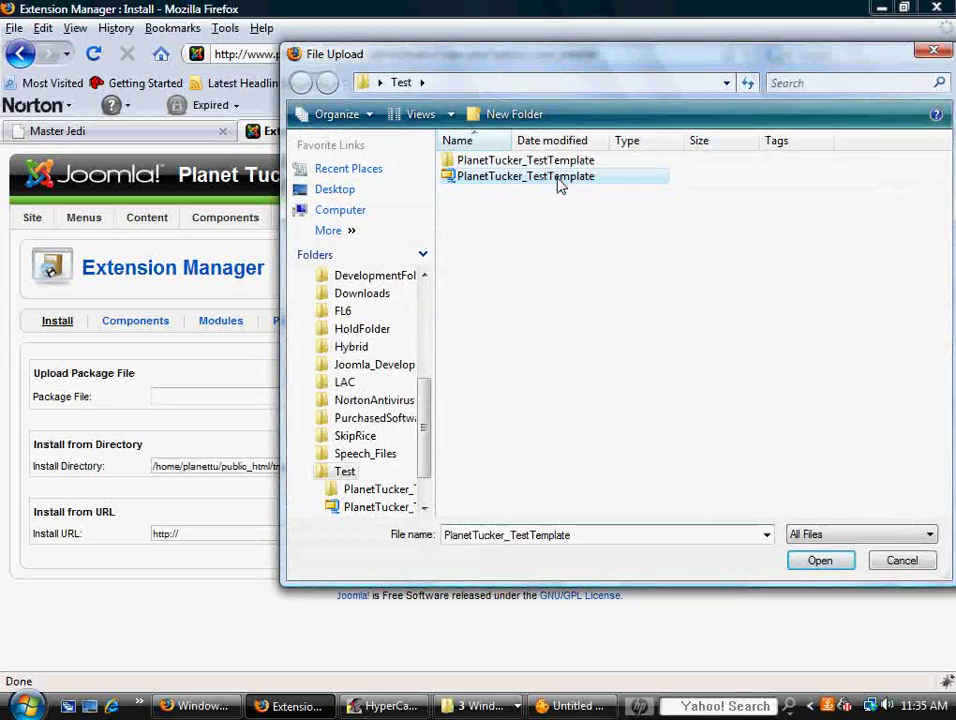
{"action": "left_click", "coordinate": [822, 562]}
{"action": "left_click", "coordinate": [503, 397]}
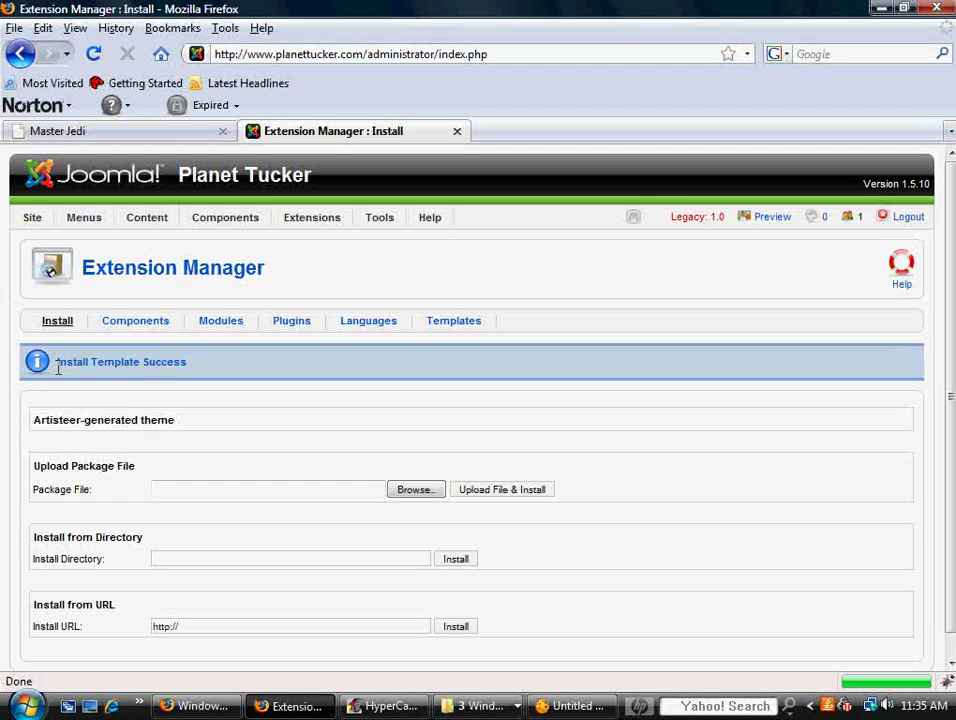
Set PlanetTucker_TestTemplate as default in Template Manager and preview the live site
{"action": "mouse_move", "coordinate": [309, 222]}
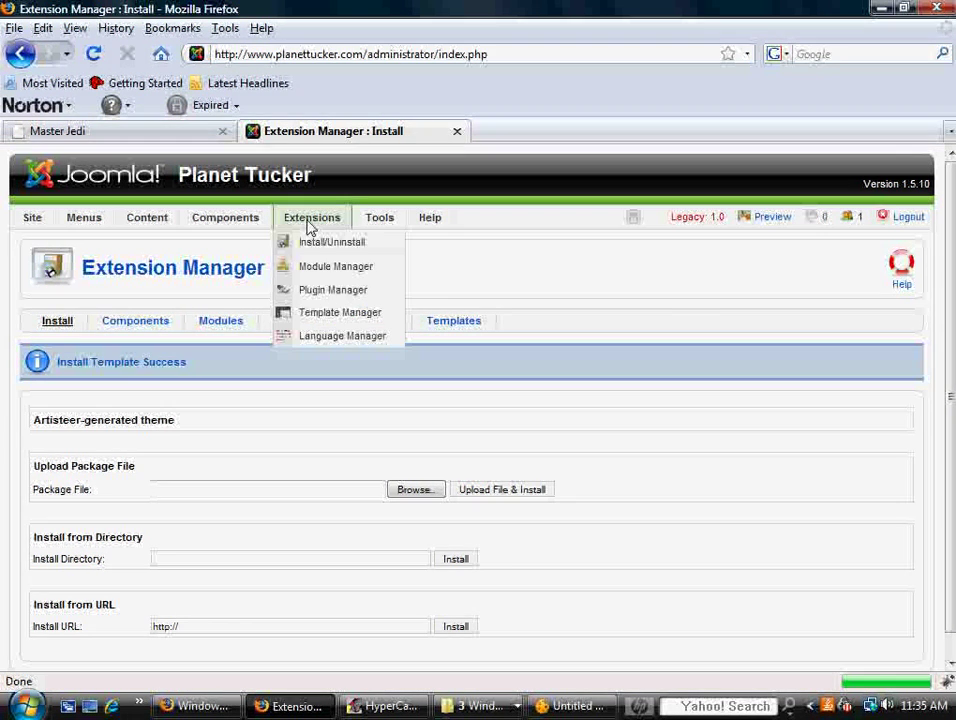
{"action": "left_click", "coordinate": [316, 312]}
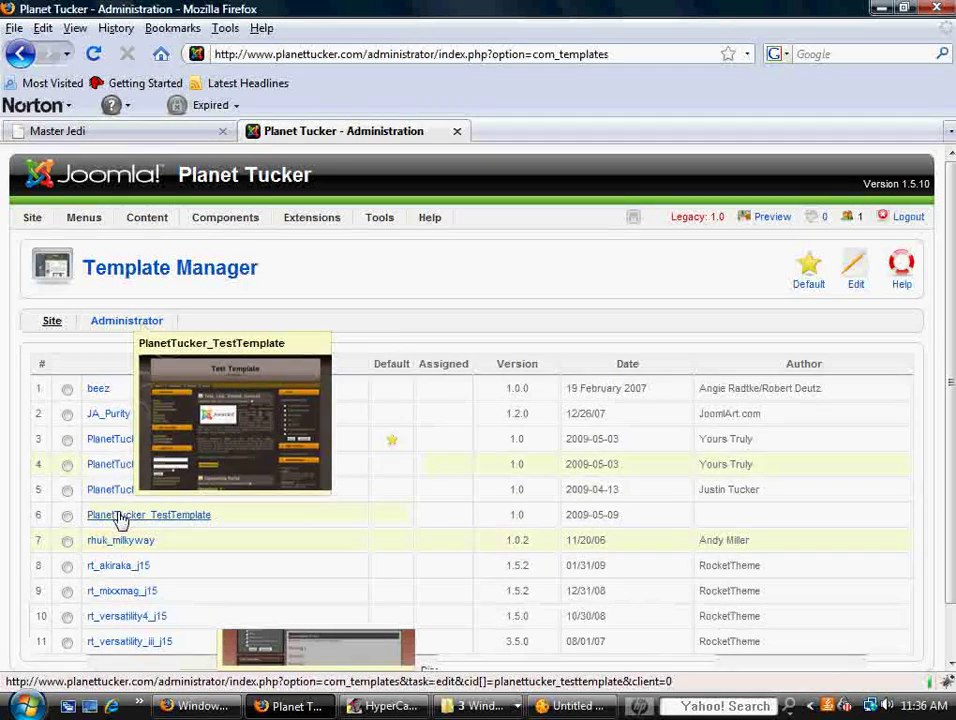
{"action": "left_click", "coordinate": [68, 516]}
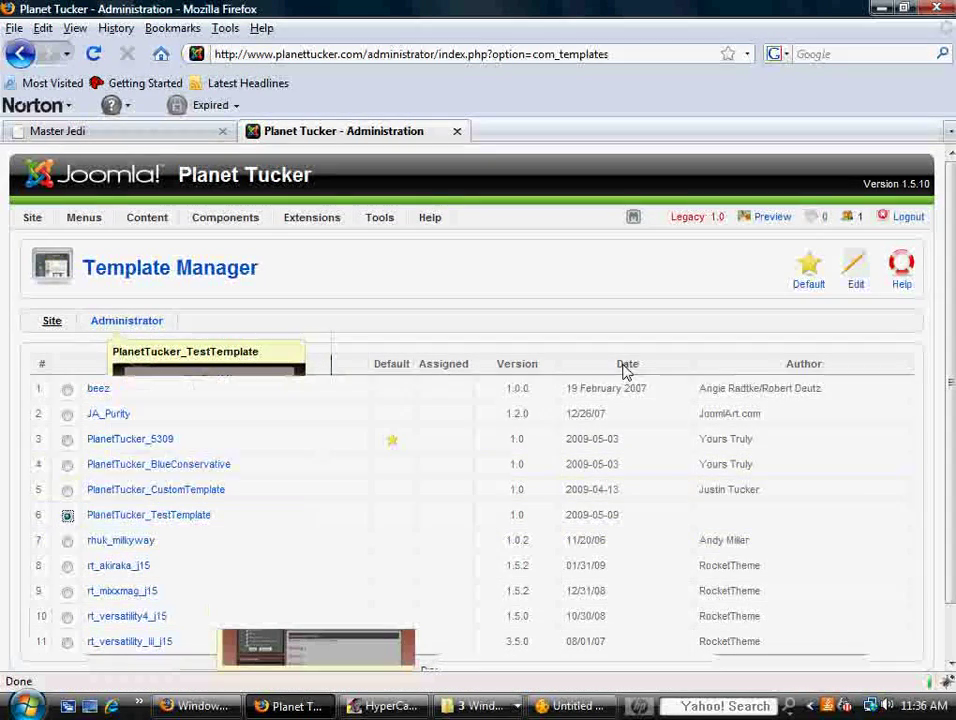
{"action": "left_click", "coordinate": [808, 268]}
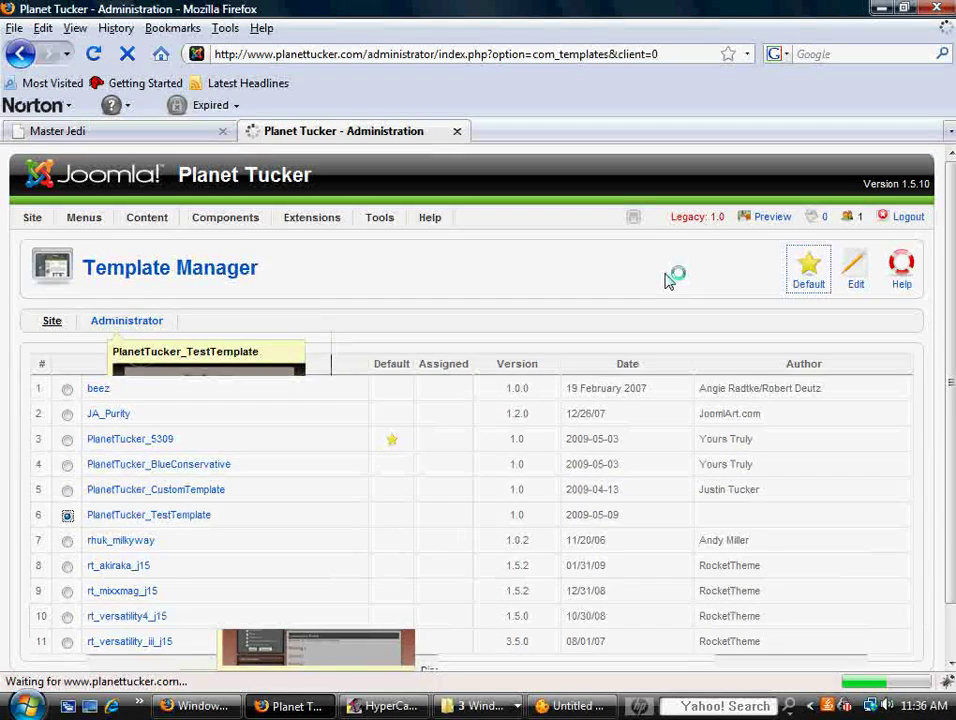
{"action": "left_click", "coordinate": [770, 219]}
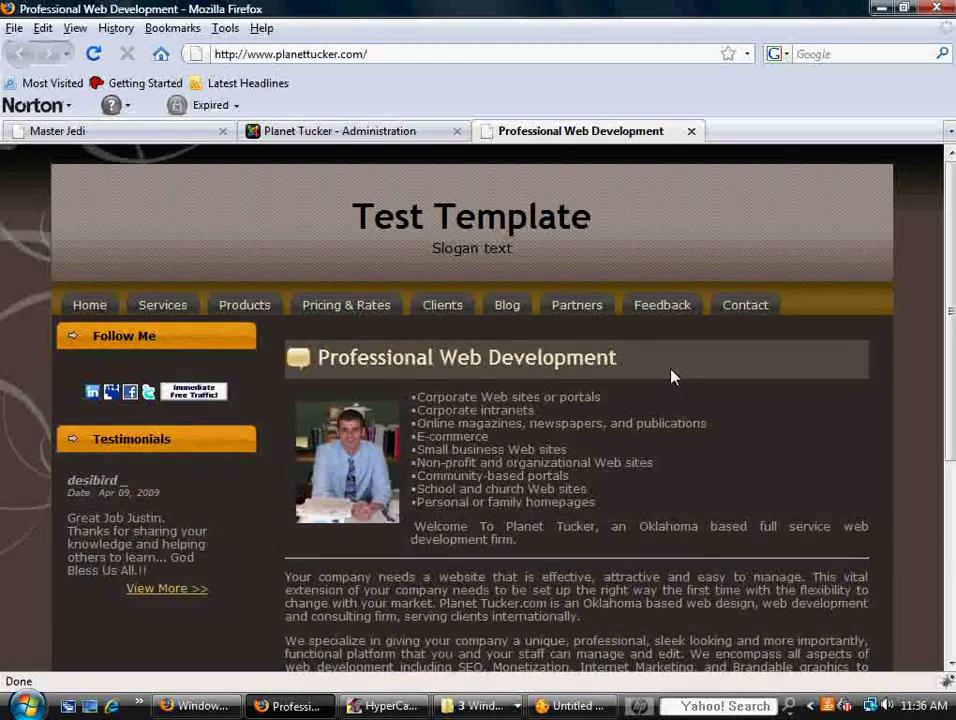
{"action": "scroll", "coordinate": [672, 376], "scroll_direction": "down", "scroll_amount": 6}
{"action": "scroll", "coordinate": [617, 523], "scroll_direction": "up", "scroll_amount": 2}
{"action": "scroll", "coordinate": [470, 540], "scroll_direction": "up", "scroll_amount": 4}
{"action": "mouse_move", "coordinate": [347, 325]}
{"action": "mouse_move", "coordinate": [516, 314]}
{"action": "scroll", "coordinate": [451, 498], "scroll_direction": "down", "scroll_amount": 1}
{"action": "scroll", "coordinate": [451, 498], "scroll_direction": "up", "scroll_amount": 1}
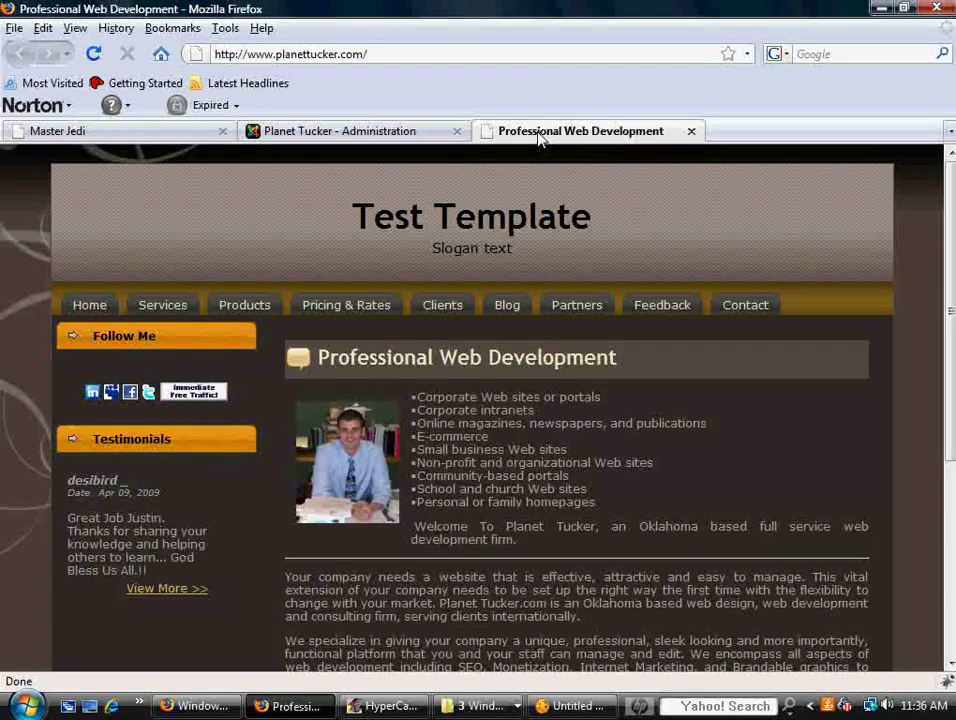
Make PlanetTucker_5309 the default template again and reload the live site to confirm
{"action": "left_click", "coordinate": [320, 131]}
{"action": "mouse_move", "coordinate": [160, 450]}
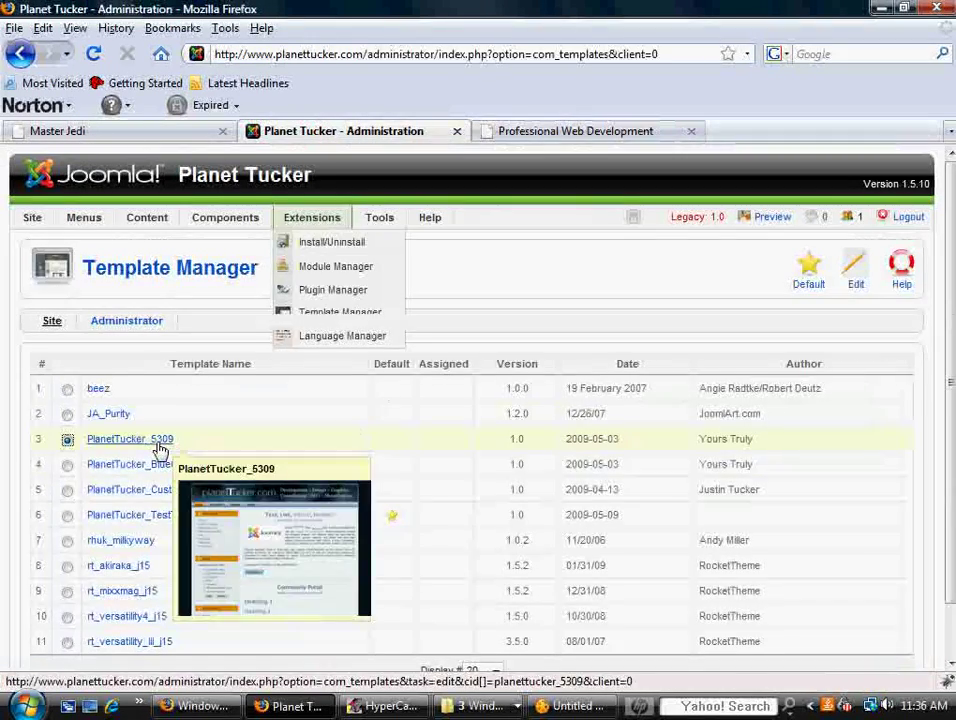
{"action": "left_click", "coordinate": [808, 276]}
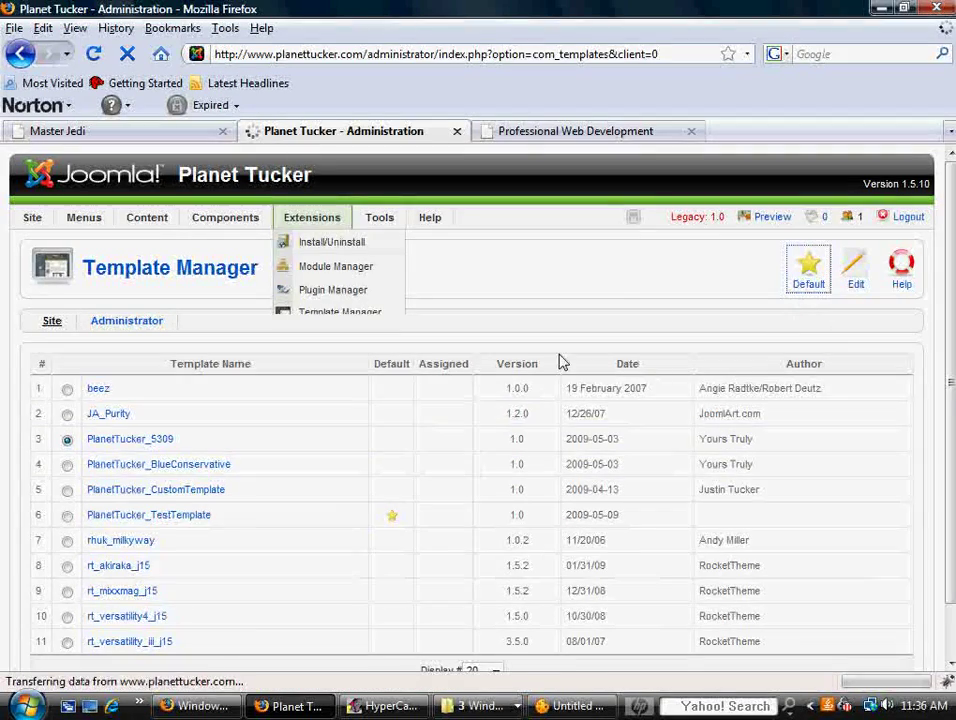
{"action": "left_click", "coordinate": [585, 135]}
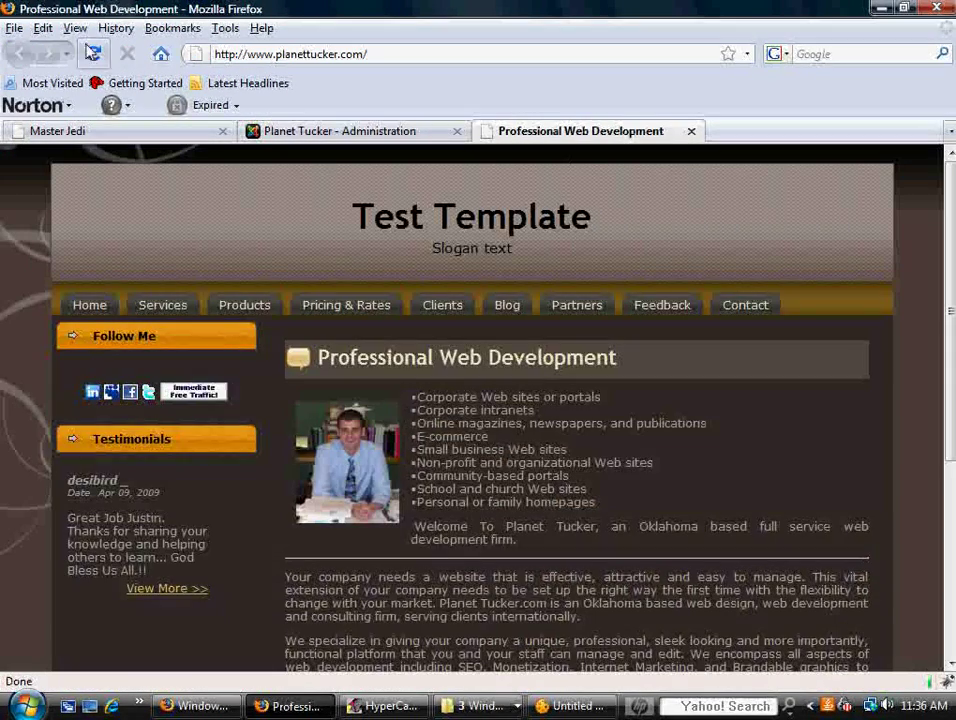
{"action": "left_click", "coordinate": [93, 54]}
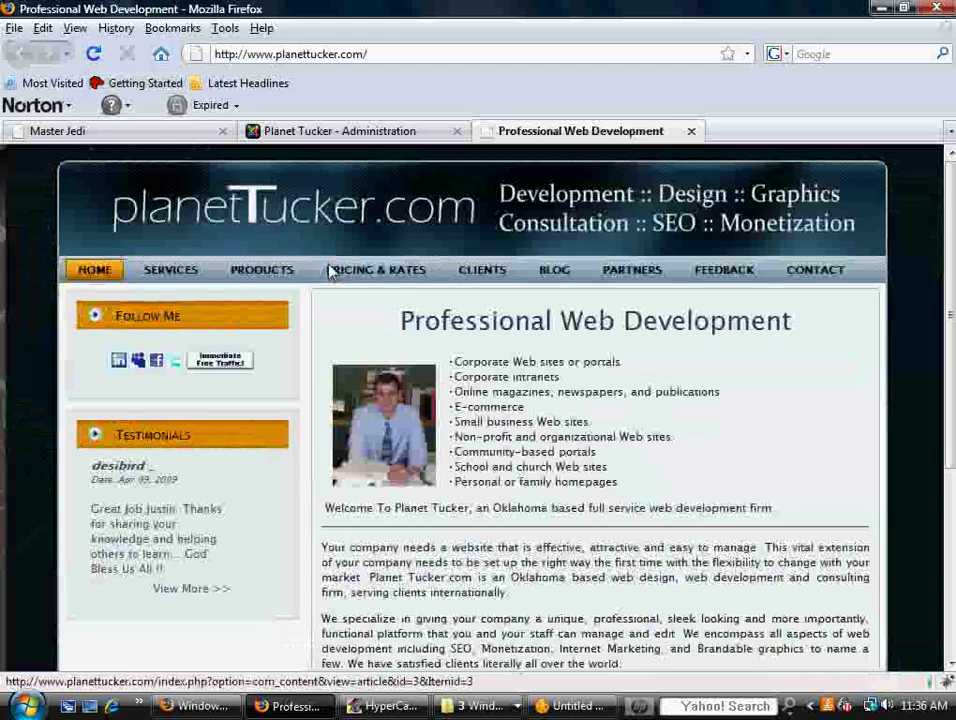
{"action": "left_click", "coordinate": [356, 131]}
Switch back to the Artisteer window showing the Test Template design
{"action": "left_click", "coordinate": [576, 706]}
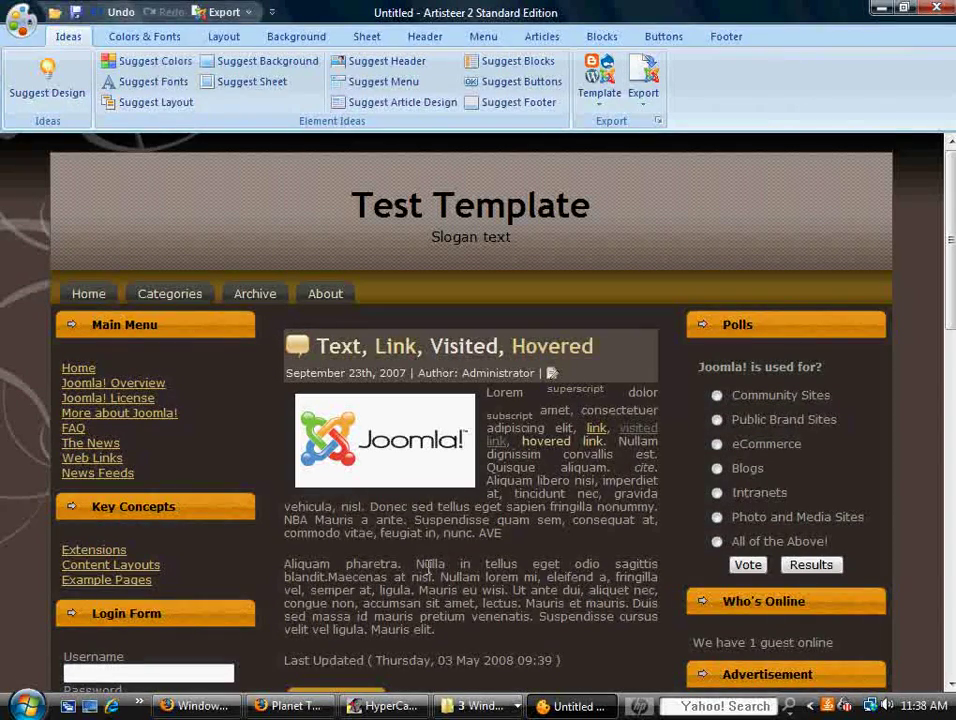
Bring the Firefox window with the planettucker.com home page back to the front
{"action": "left_click", "coordinate": [298, 706]}
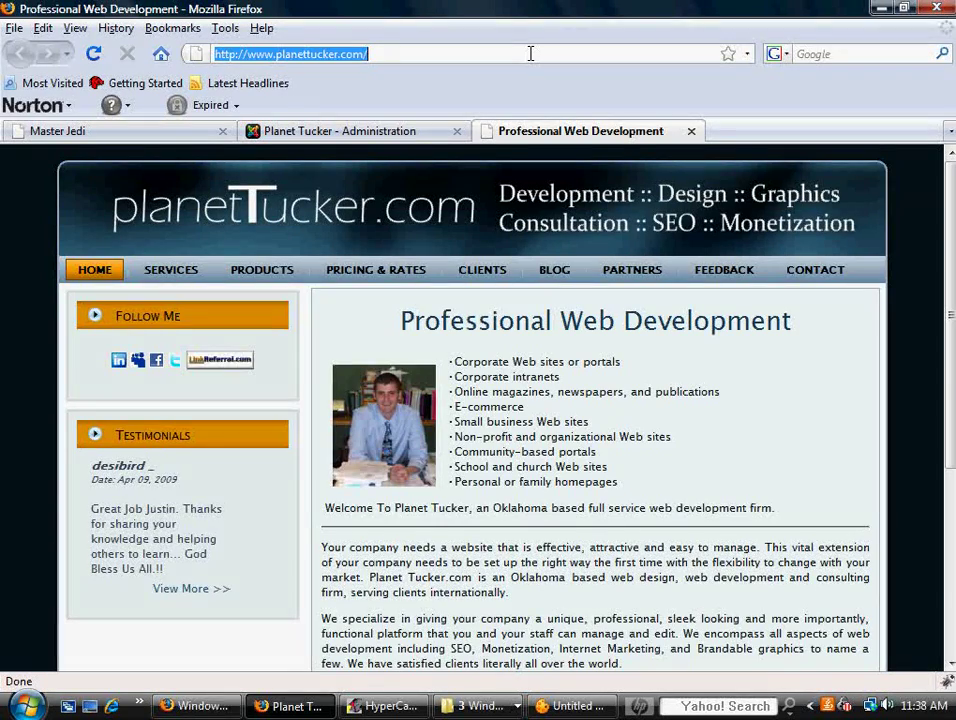
{"action": "type", "text": "http://www.planettucker.com/index.php?tp=1"}
{"action": "key", "text": "Return"}
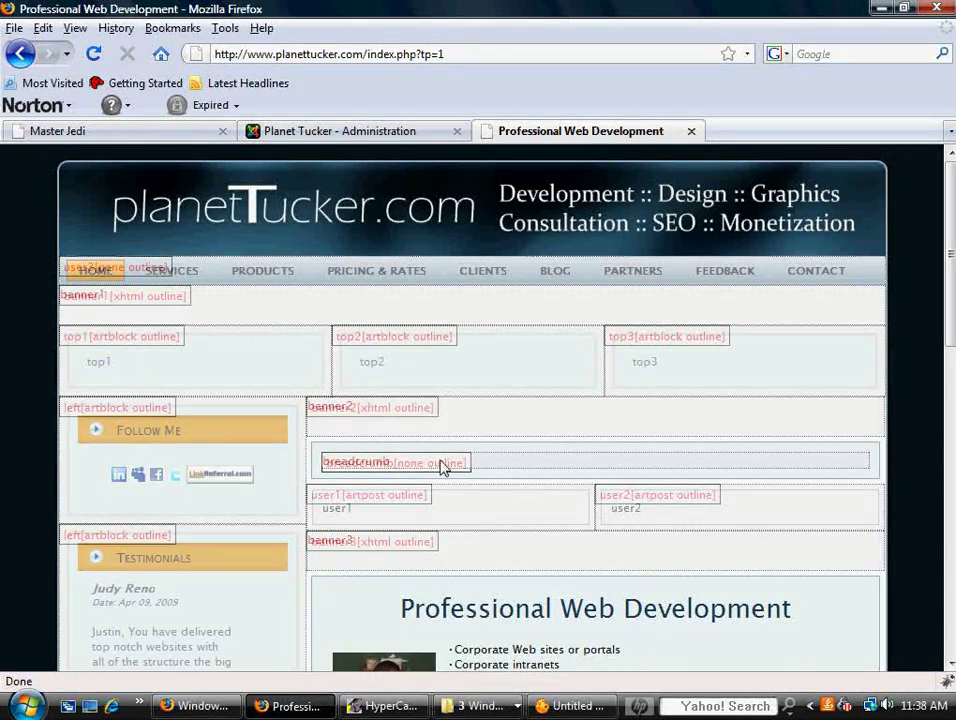
{"action": "scroll", "coordinate": [565, 436], "scroll_direction": "down", "scroll_amount": 2}
{"action": "scroll", "coordinate": [565, 465], "scroll_direction": "down", "scroll_amount": 6}
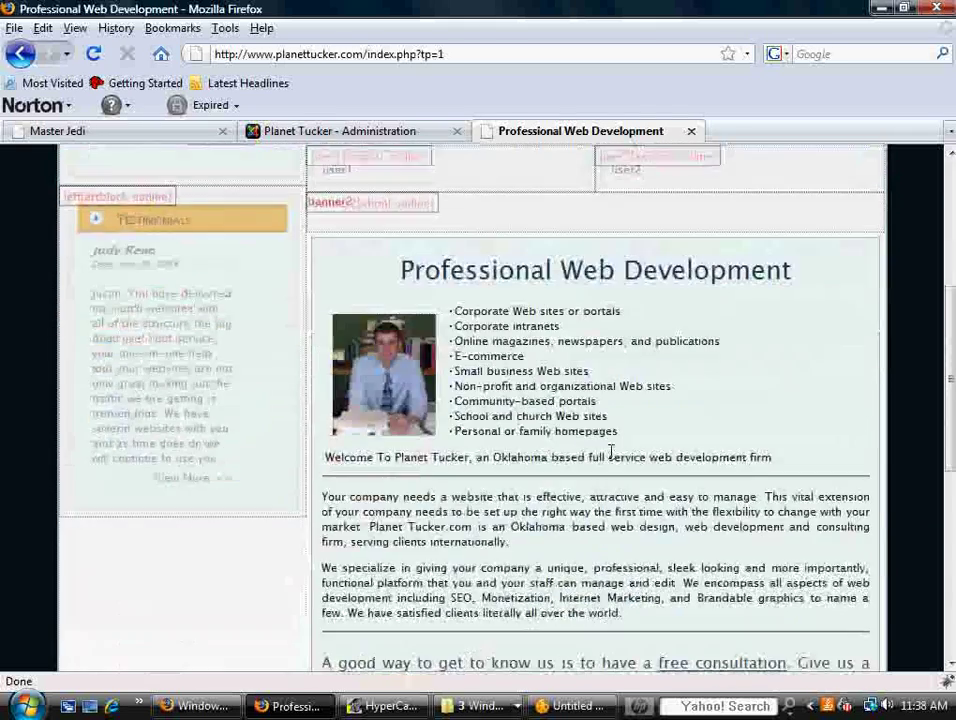
{"action": "scroll", "coordinate": [508, 484], "scroll_direction": "down", "scroll_amount": 7}
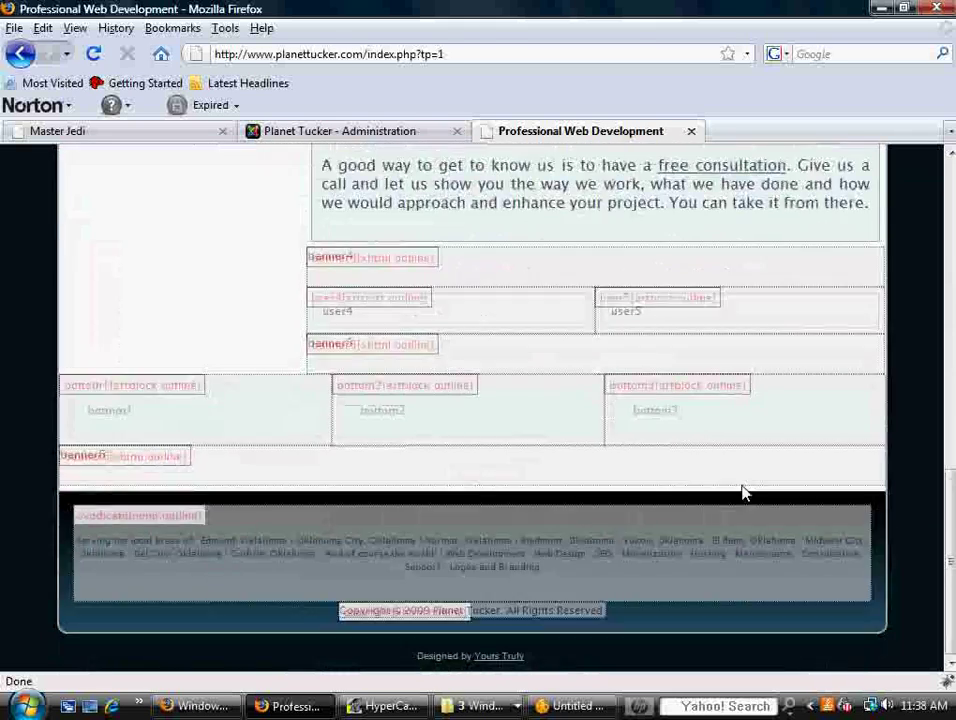
{"action": "scroll", "coordinate": [687, 510], "scroll_direction": "up", "scroll_amount": 2}
{"action": "scroll", "coordinate": [645, 497], "scroll_direction": "up", "scroll_amount": 12}
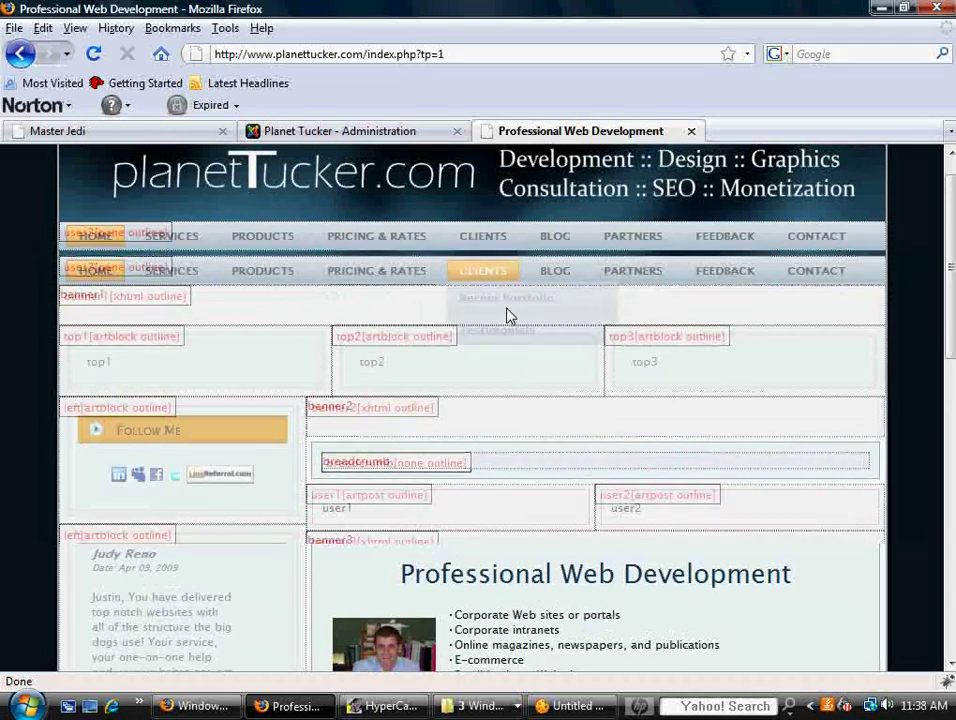
{"action": "left_click", "coordinate": [540, 54]}
{"action": "left_click", "coordinate": [367, 54]}
{"action": "left_click_drag", "start_coordinate": [367, 54], "coordinate": [491, 54]}
{"action": "key", "text": "BackSpace"}
{"action": "key", "text": "Return"}
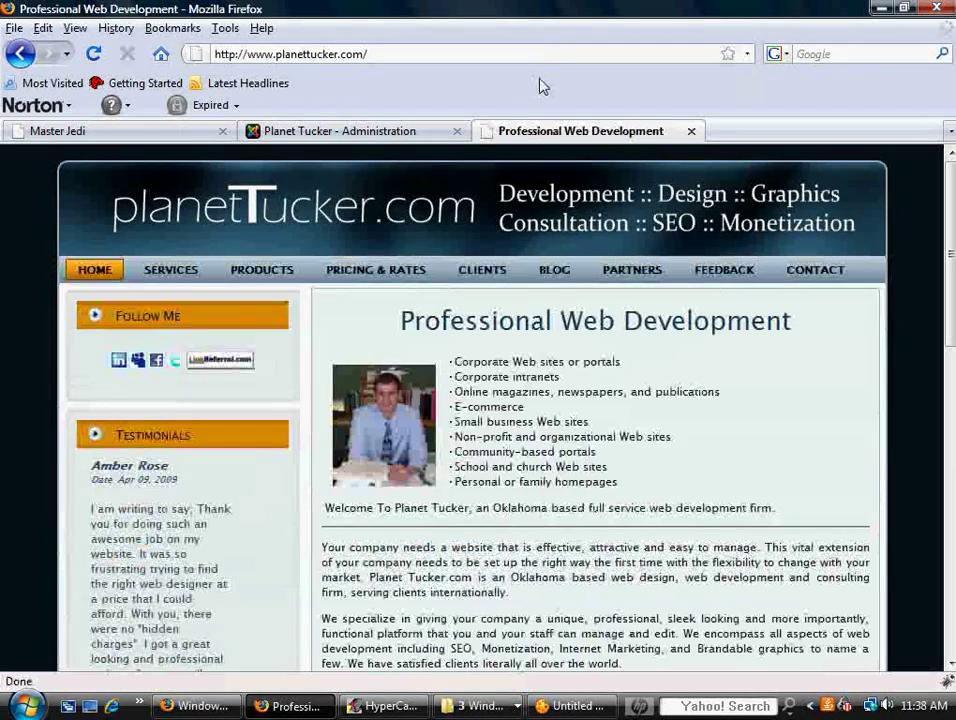